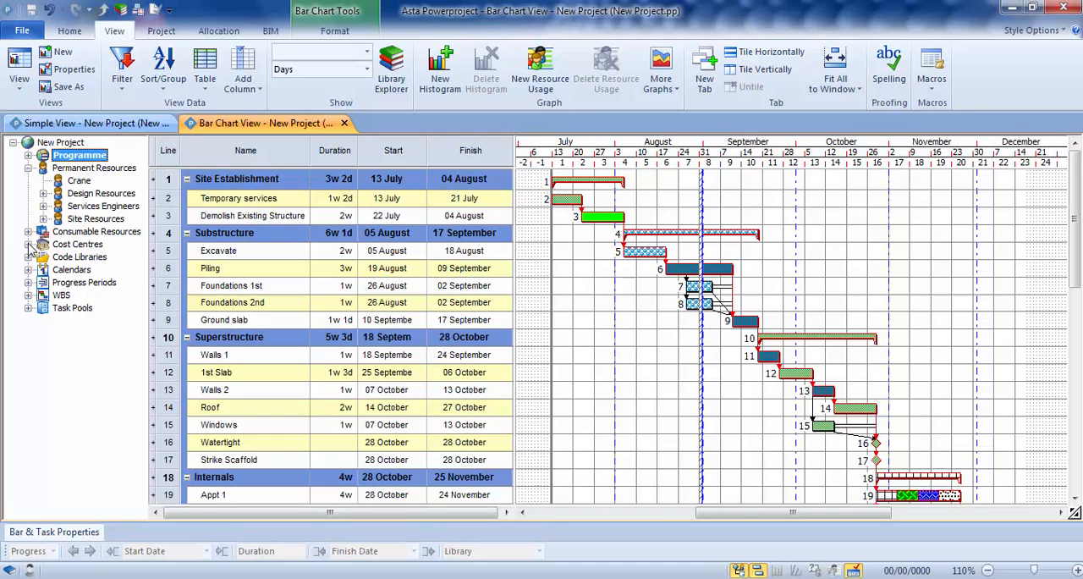
Step: Examine the permanent resources, consumable resources and cost centres in the project tree, including Site Resources and Project Costs
left_click(29, 231)
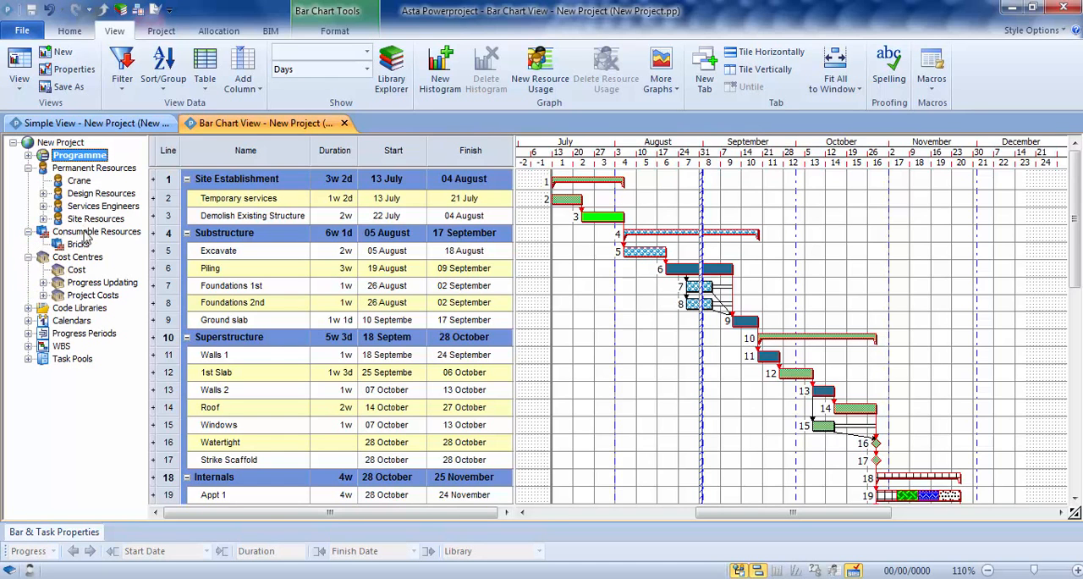
left_click(41, 220)
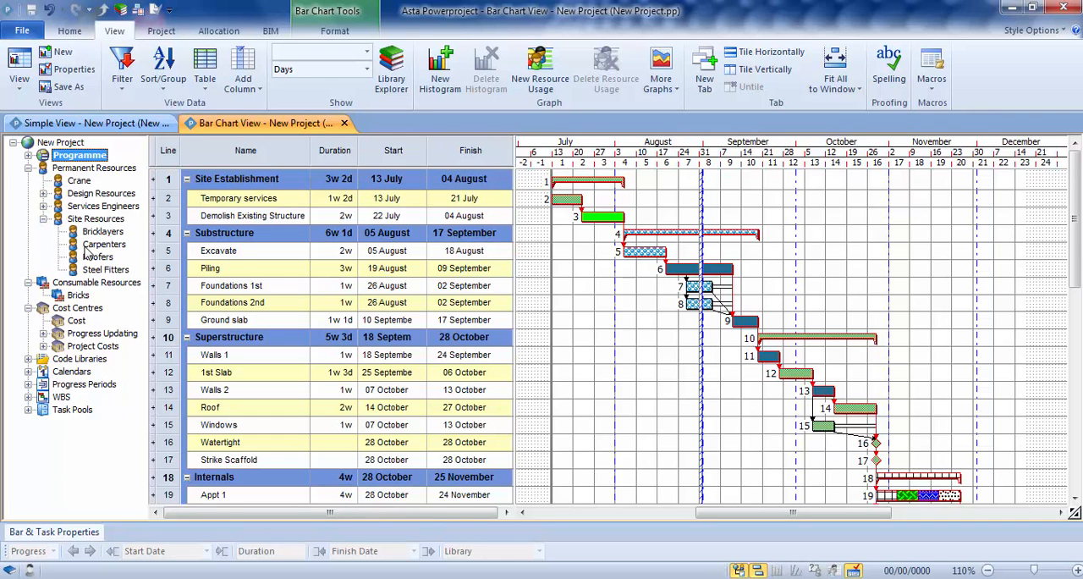
left_click(44, 347)
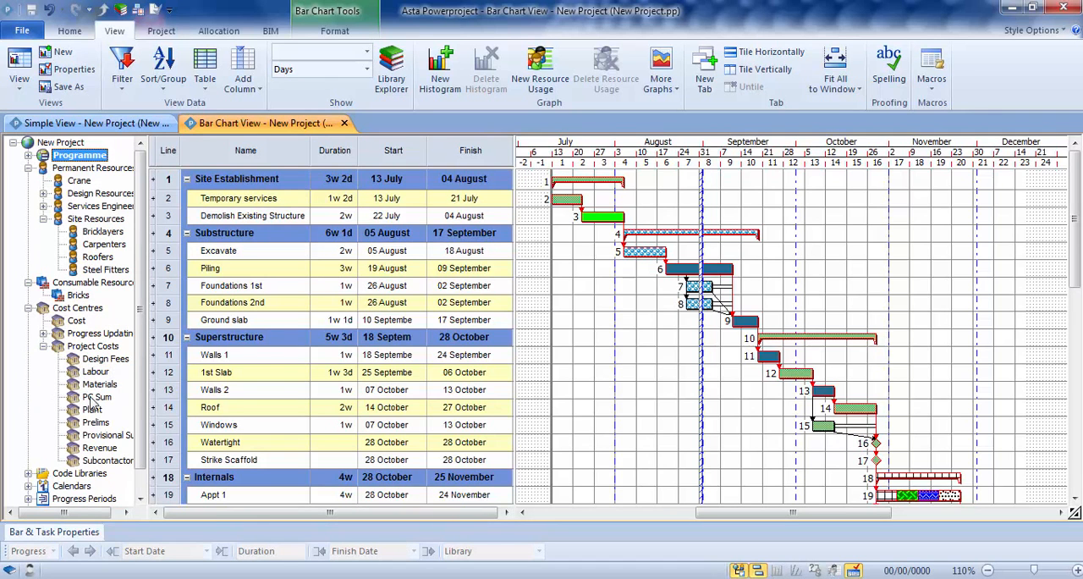
left_click(43, 346)
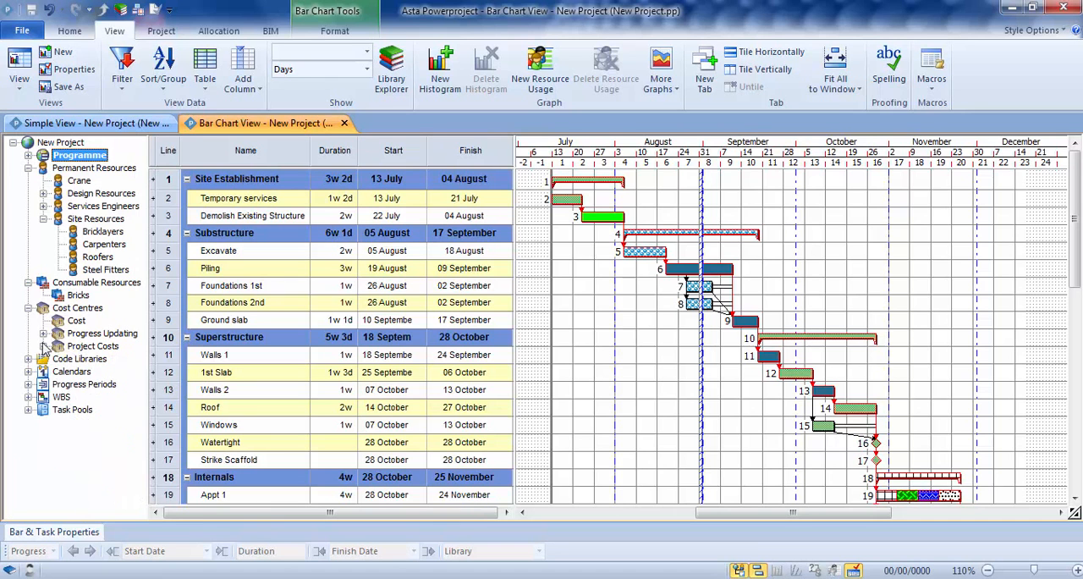
left_click(28, 308)
left_click(28, 282)
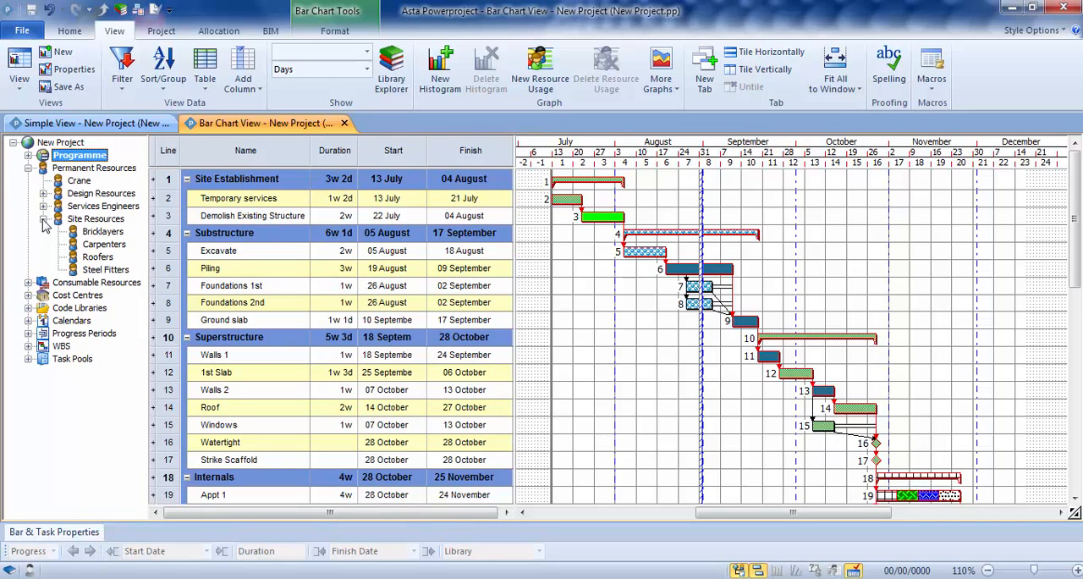
left_click(43, 218)
left_click(28, 168)
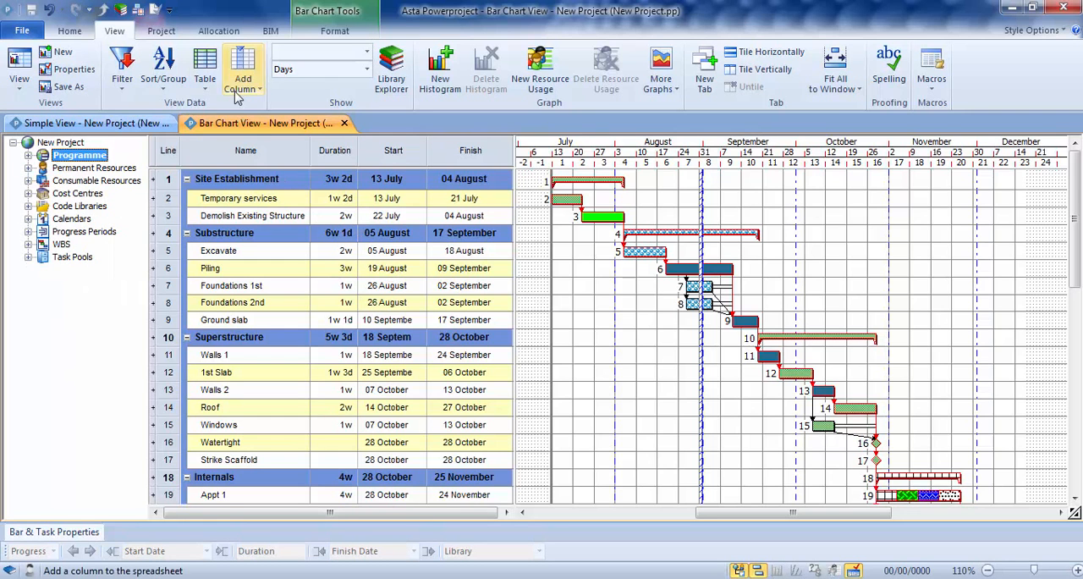
Step: Apply the Task Work table from the Tasks group to the bar chart's spreadsheet
left_click(205, 76)
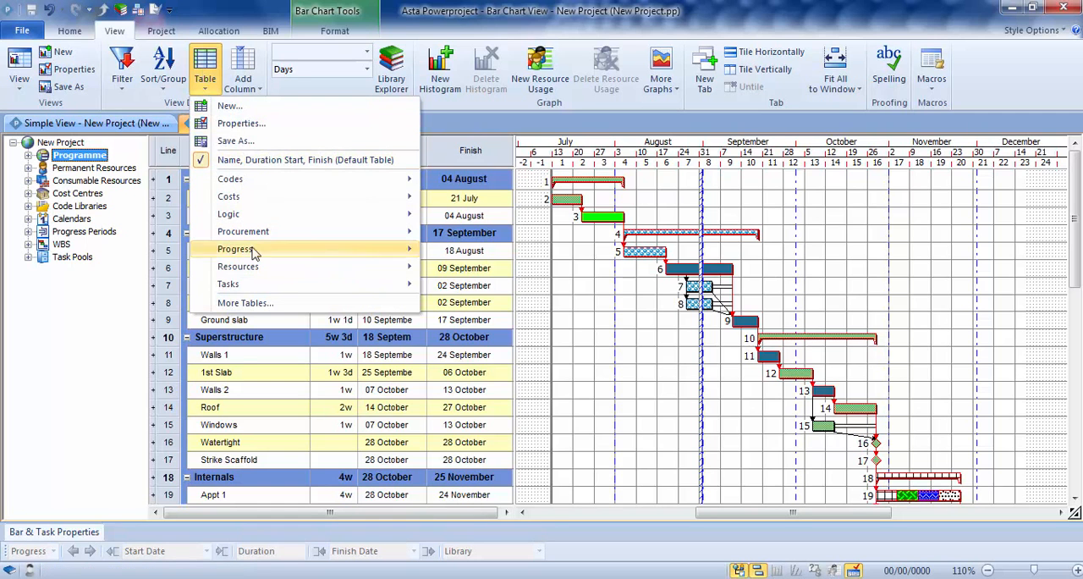
mouse_move(385, 287)
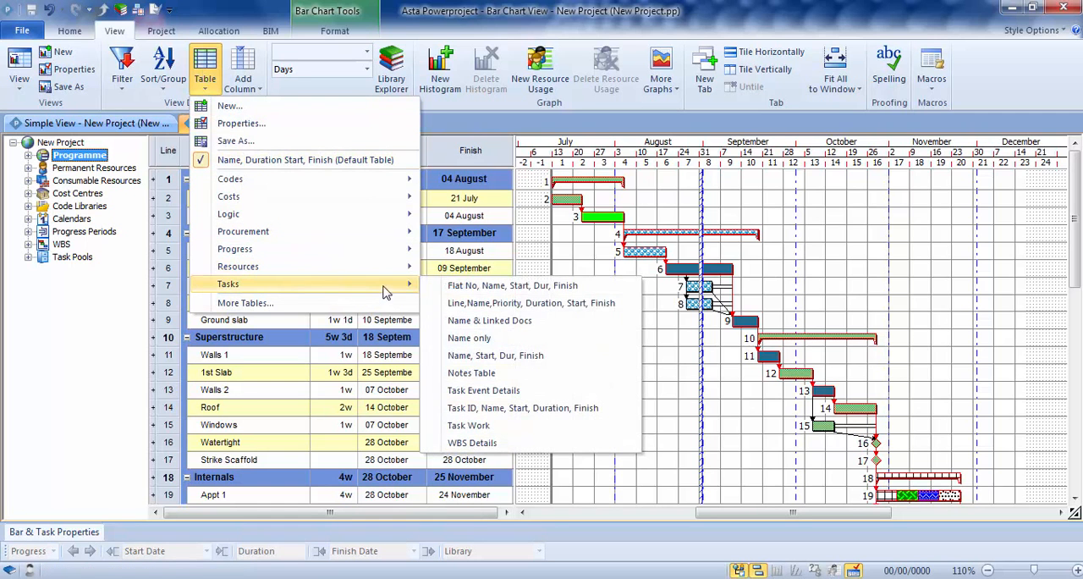
left_click(472, 426)
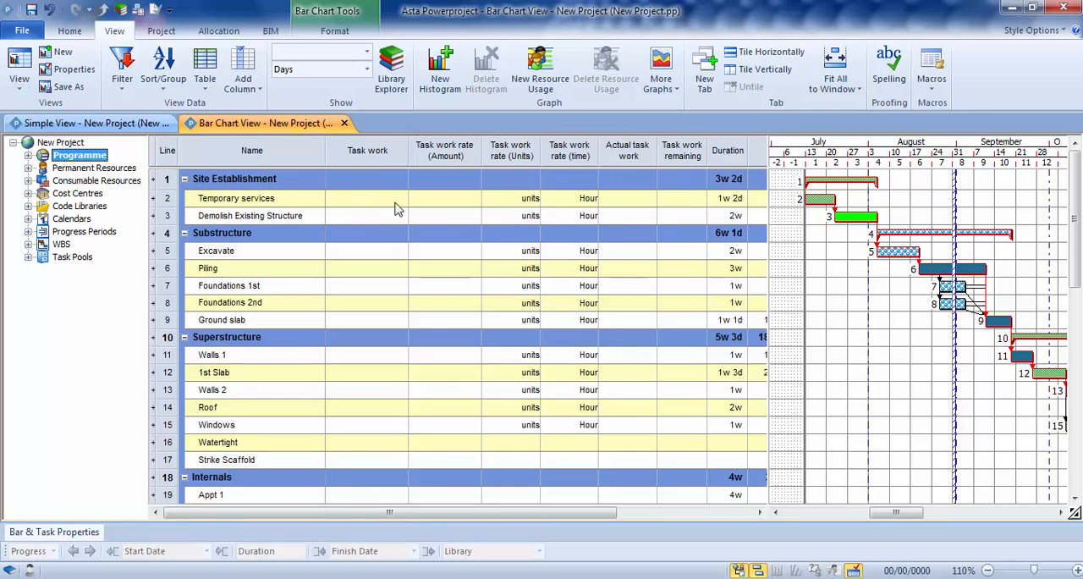
Step: Give Temporary services a task work quantity of 1000 with a work rate of 100 m3 per Day
left_click(350, 204)
type("1000")
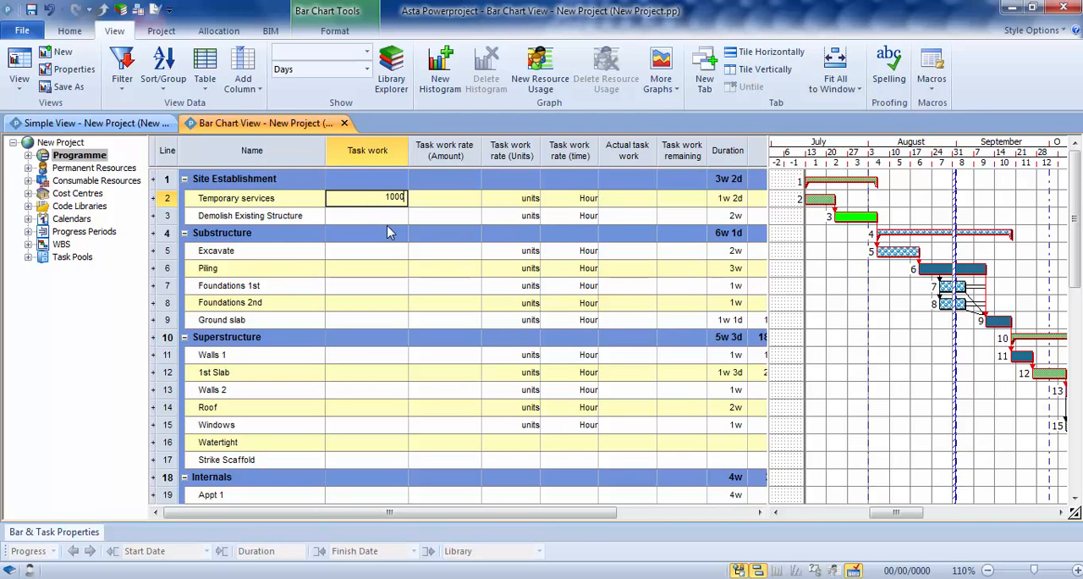
key("Return")
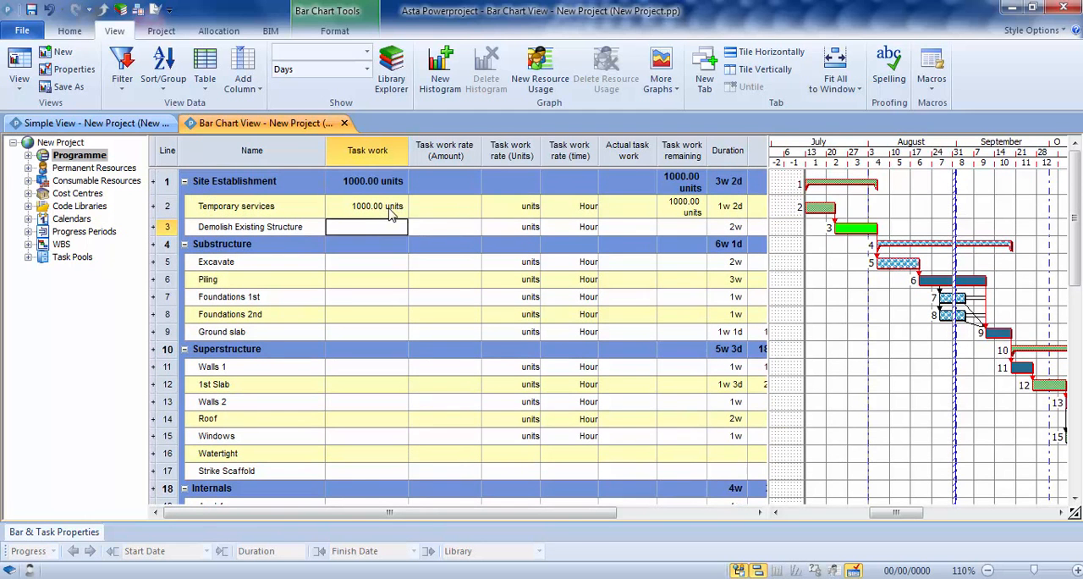
left_click(443, 208)
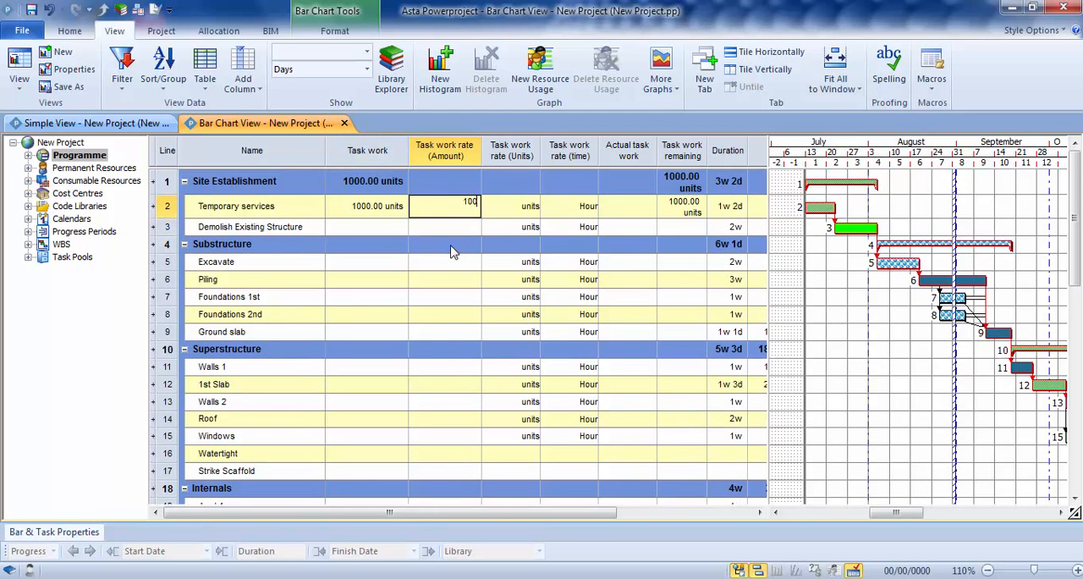
left_click(531, 207)
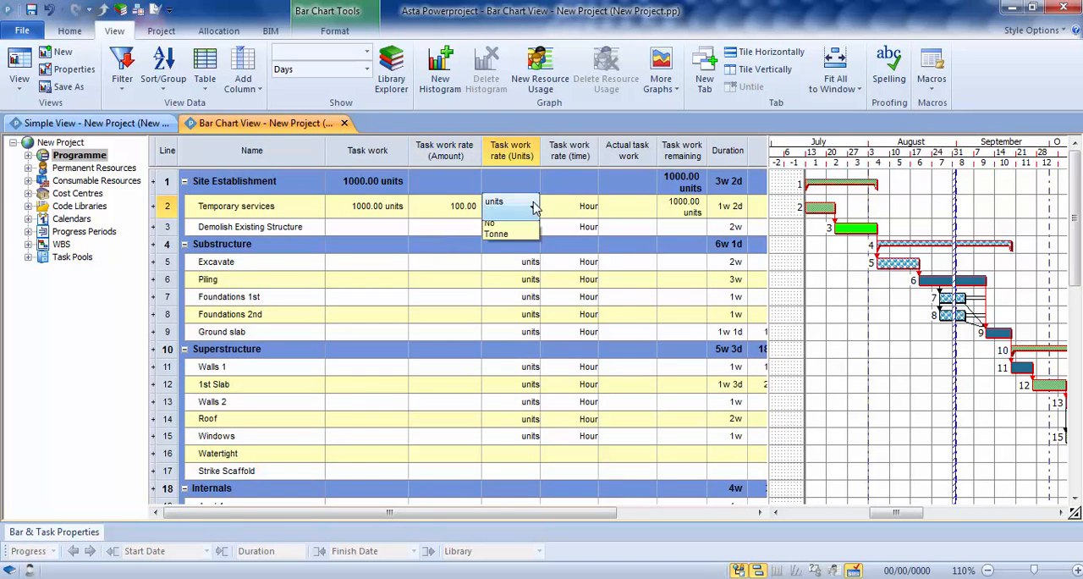
left_click(532, 207)
left_click(492, 261)
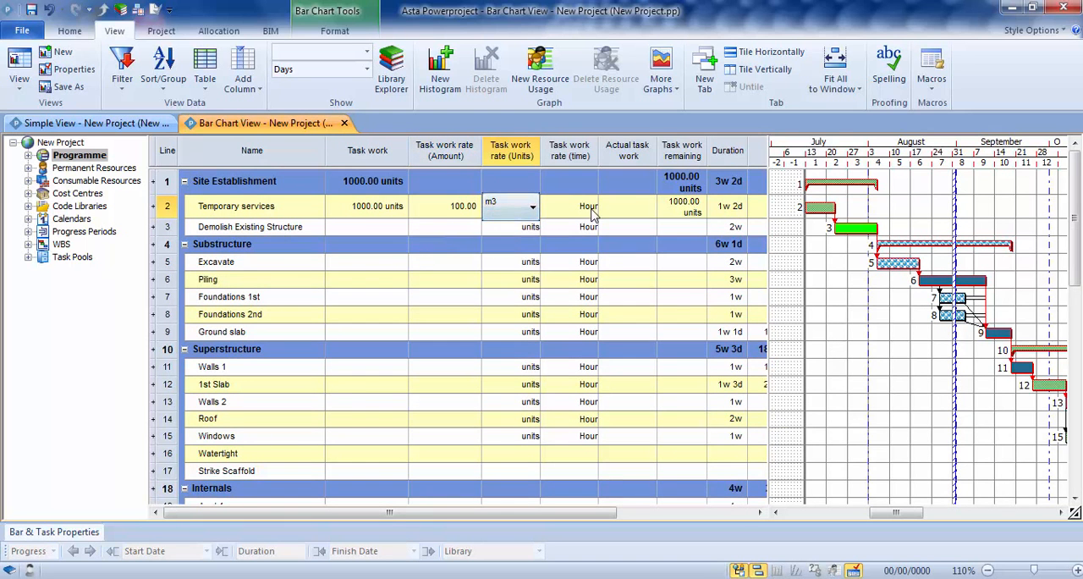
left_click(590, 215)
left_click(591, 218)
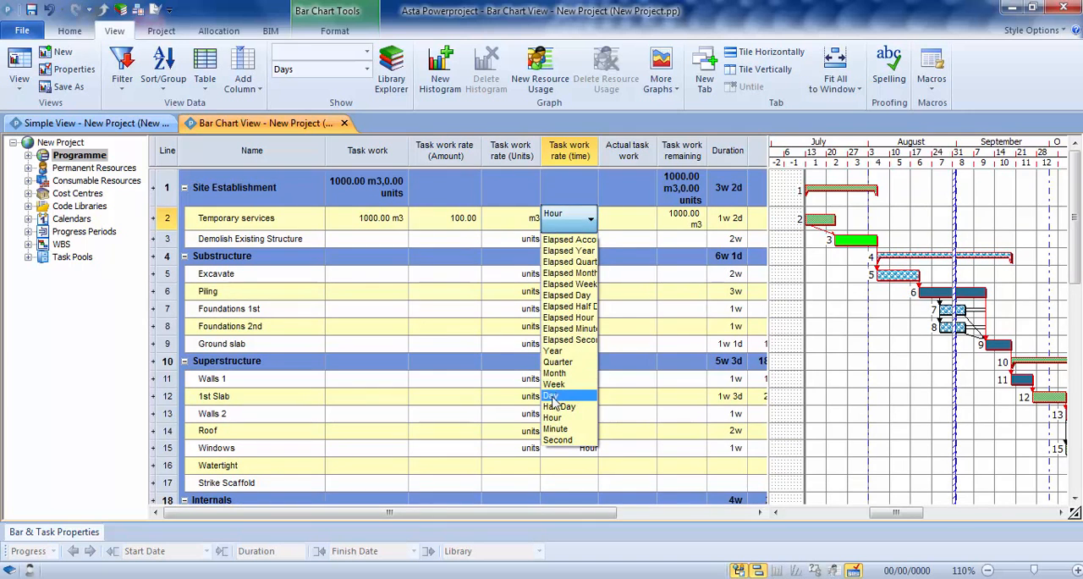
left_click(552, 403)
left_click(812, 295)
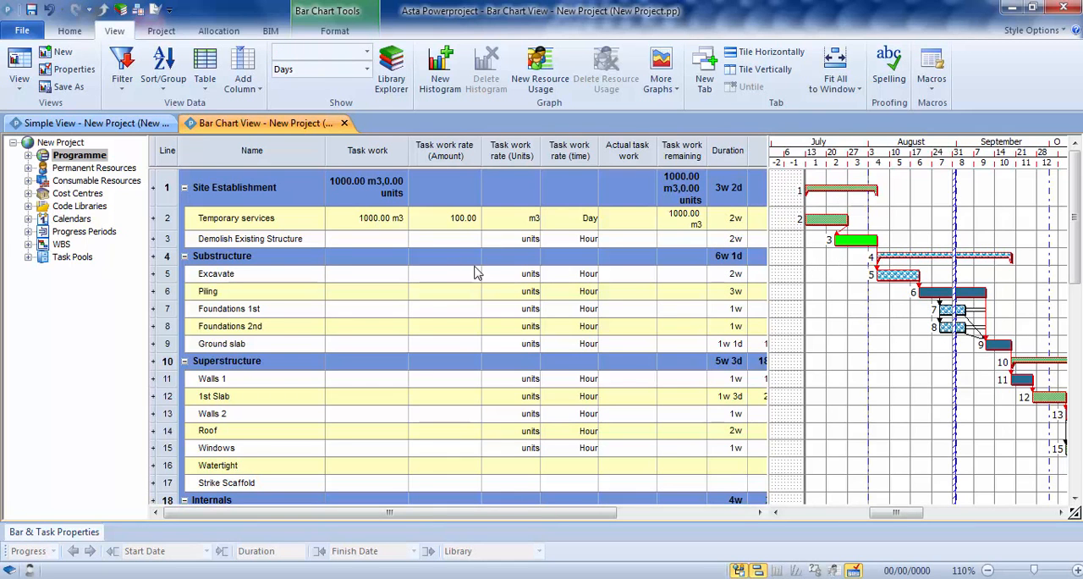
Step: Set the task work of Temporary services to 2000
left_click(366, 218)
left_click_drag(356, 215, 447, 248)
type("2000")
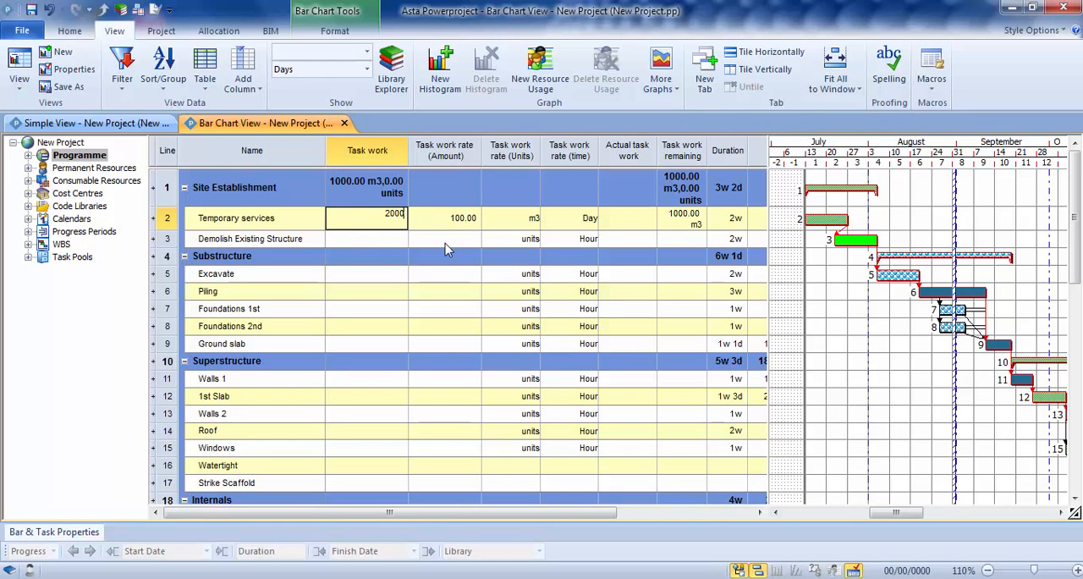
key("Return")
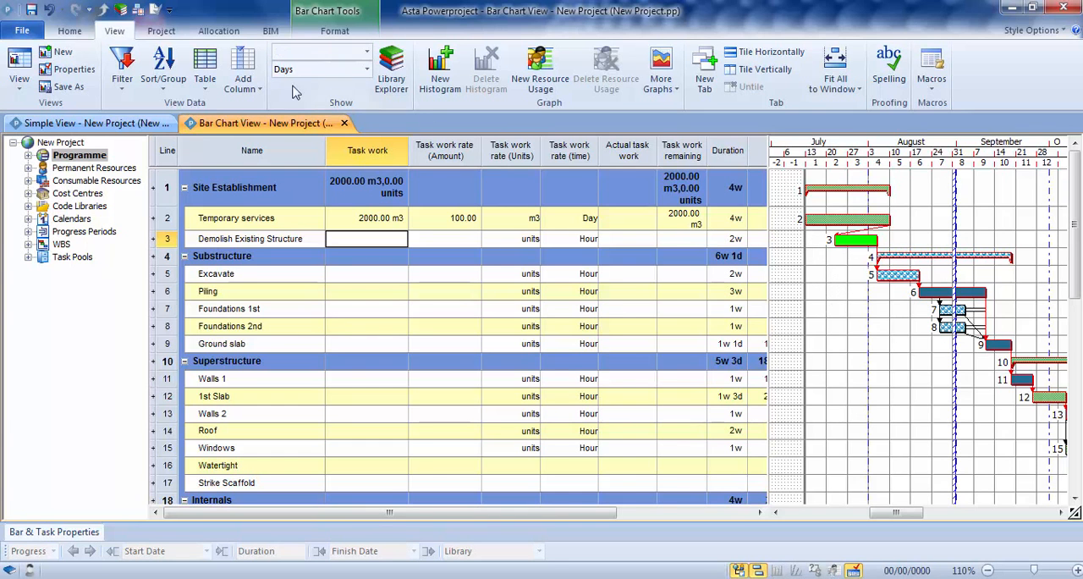
Step: Reschedule the programme with the straighten progress period set to <None>, and widen the bar chart area over the spreadsheet
left_click(70, 31)
left_click(283, 69)
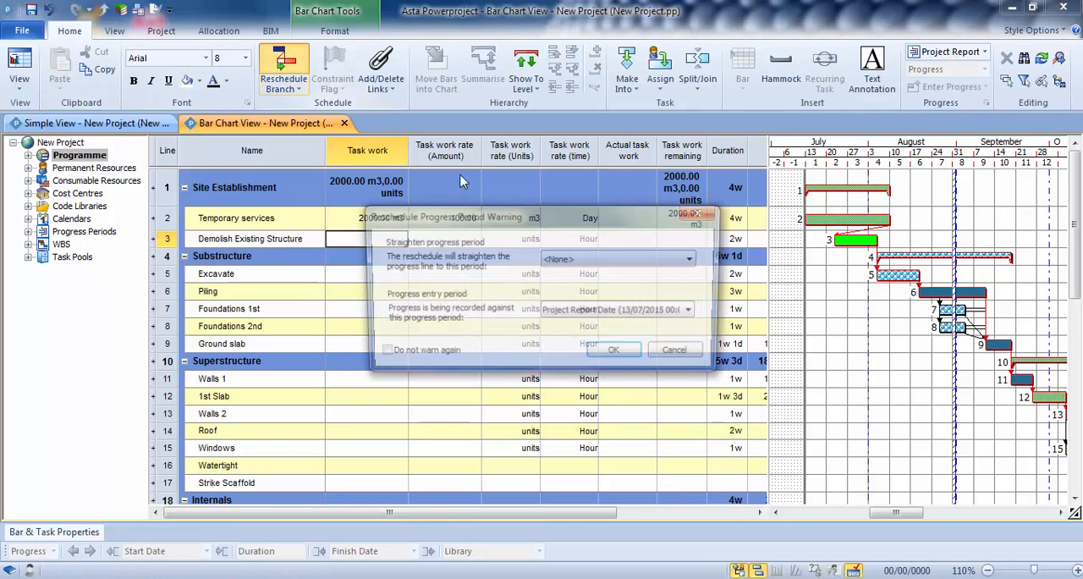
left_click(614, 354)
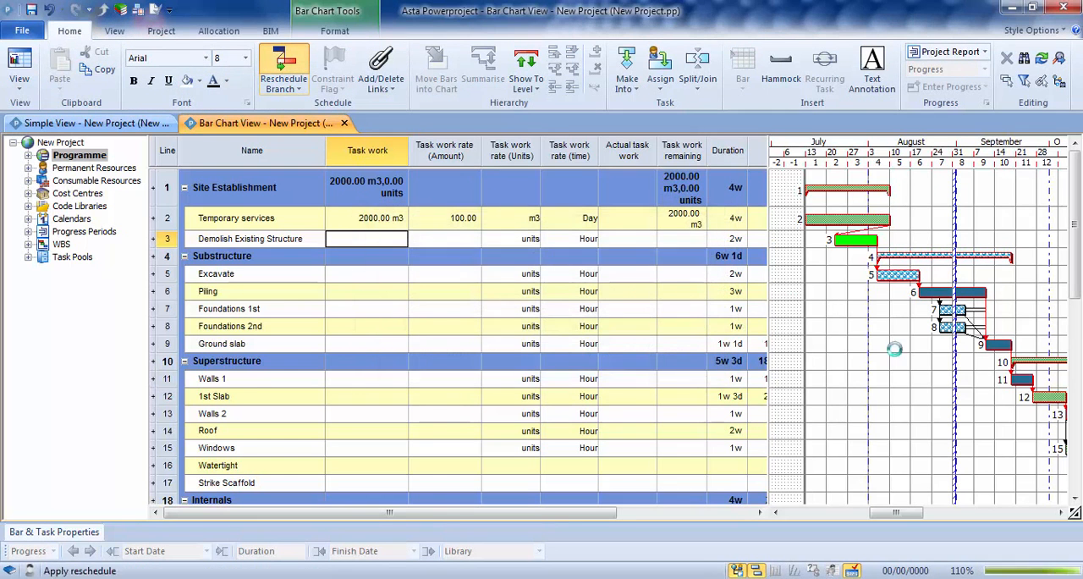
left_click_drag(769, 350, 665, 349)
left_click_drag(840, 514, 897, 520)
left_click_drag(1078, 254, 1078, 203)
left_click_drag(923, 514, 868, 520)
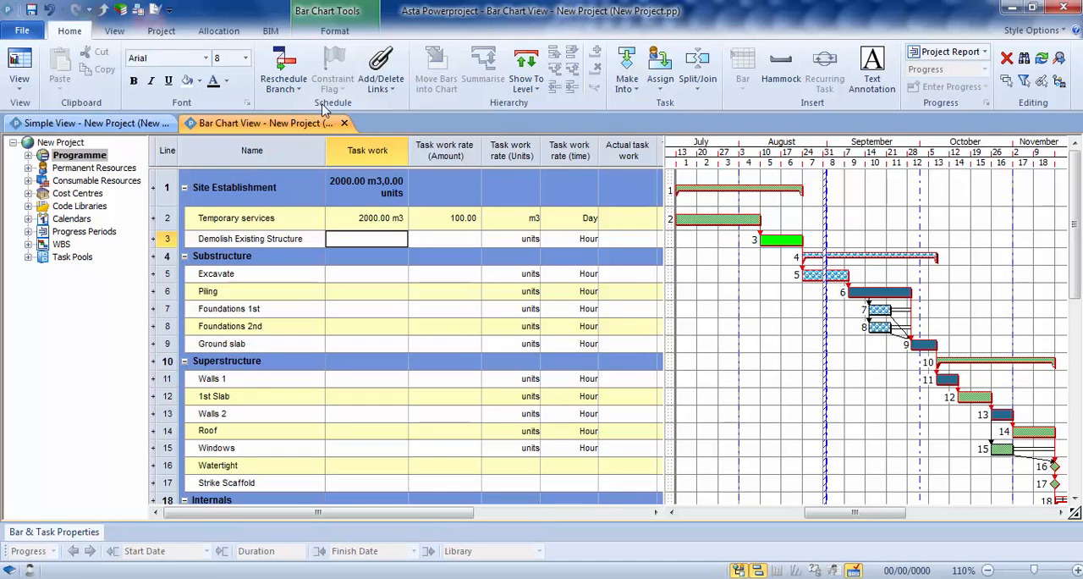
Step: Apply the default Name, Duration Start, Finish table and widen the spreadsheet to include the Finish column
left_click(116, 33)
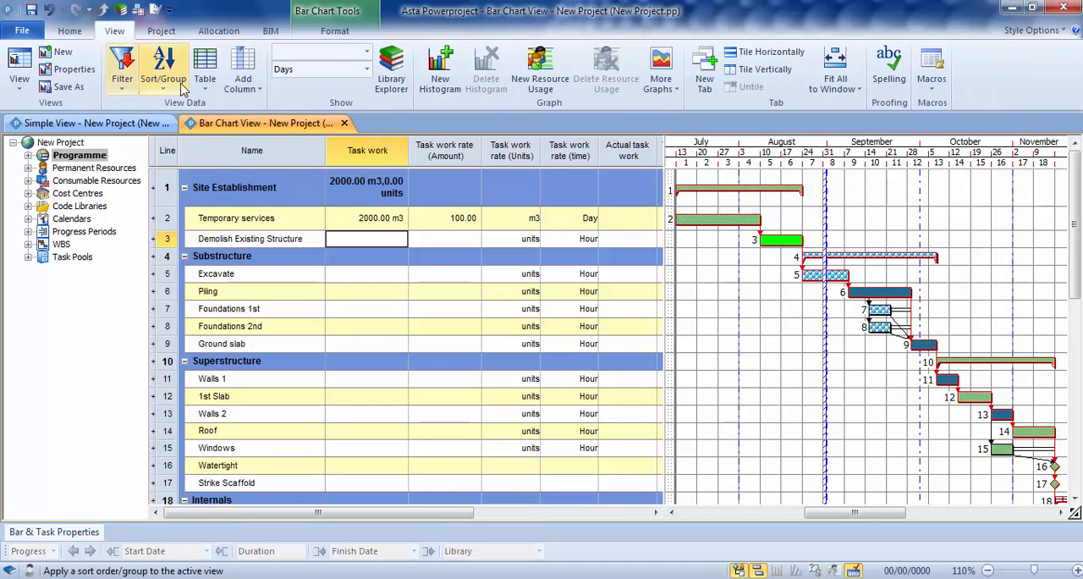
left_click(204, 71)
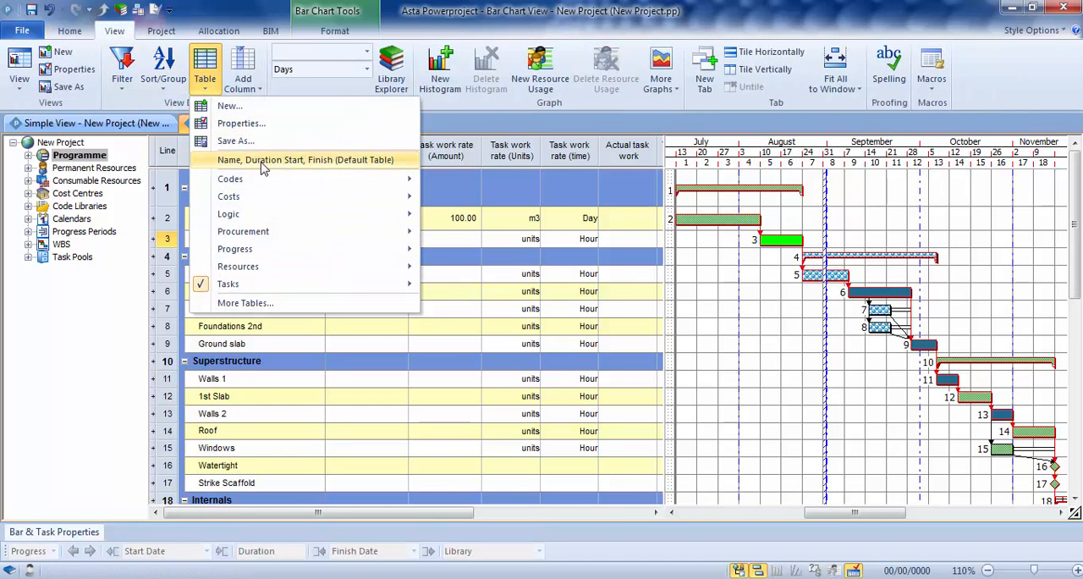
left_click(343, 162)
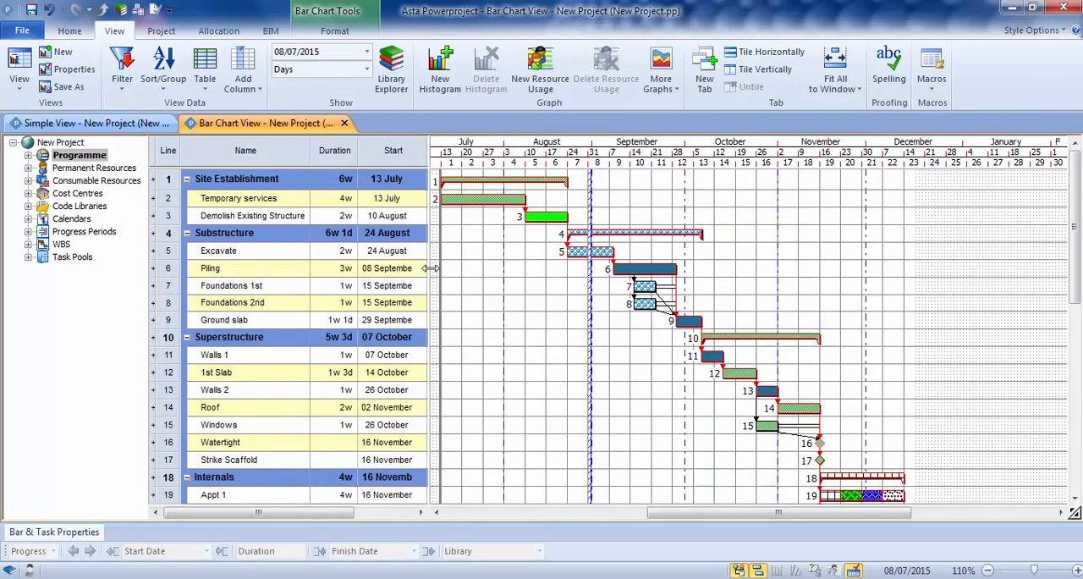
left_click_drag(430, 275, 513, 296)
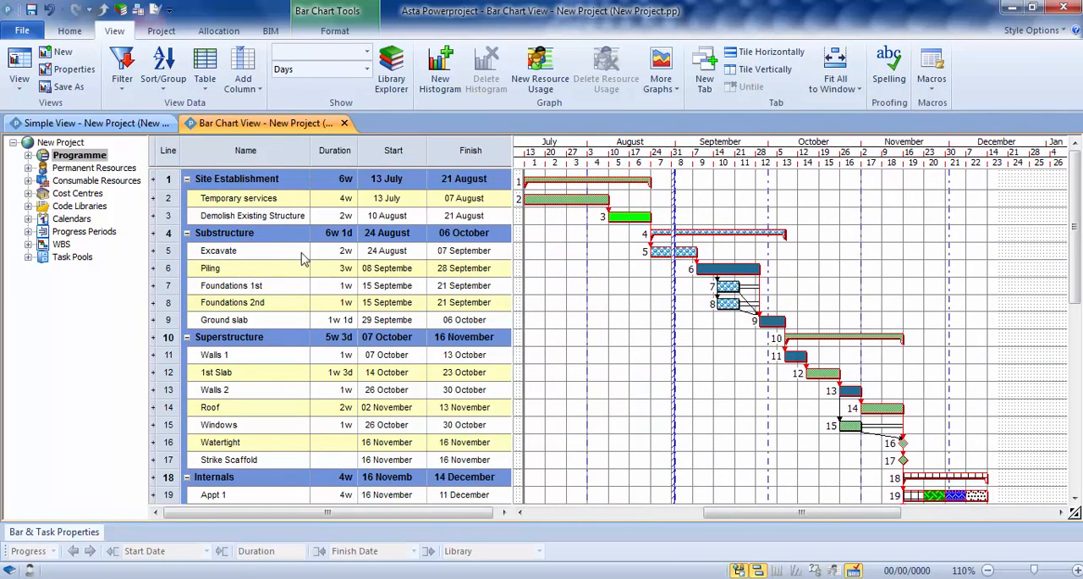
Step: Assign the Bricklayers site resource to the Walls 1 task and show resource allocations on the bar chart
left_click(29, 169)
left_click(44, 219)
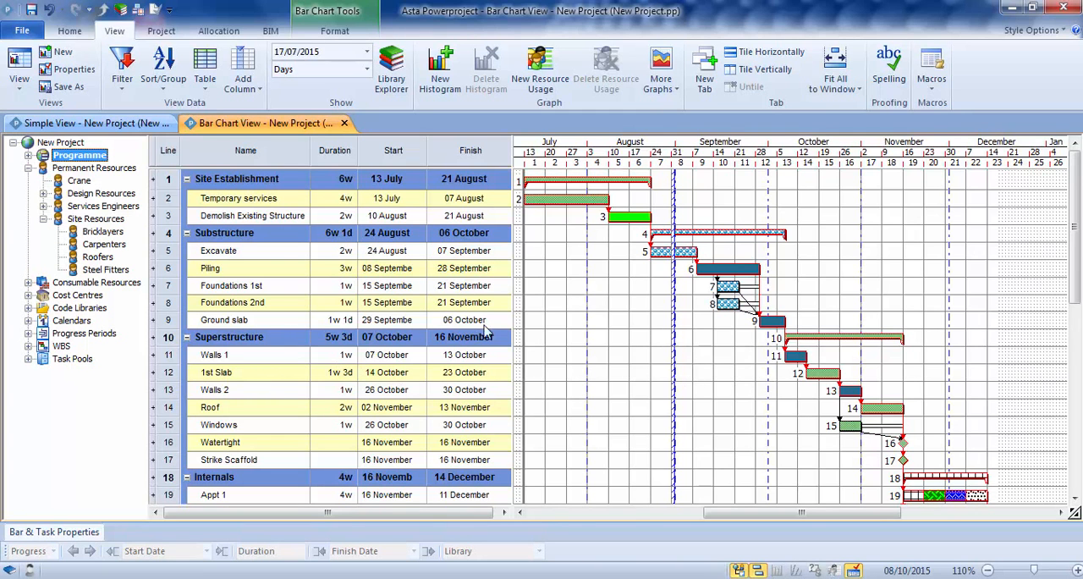
left_click(102, 233)
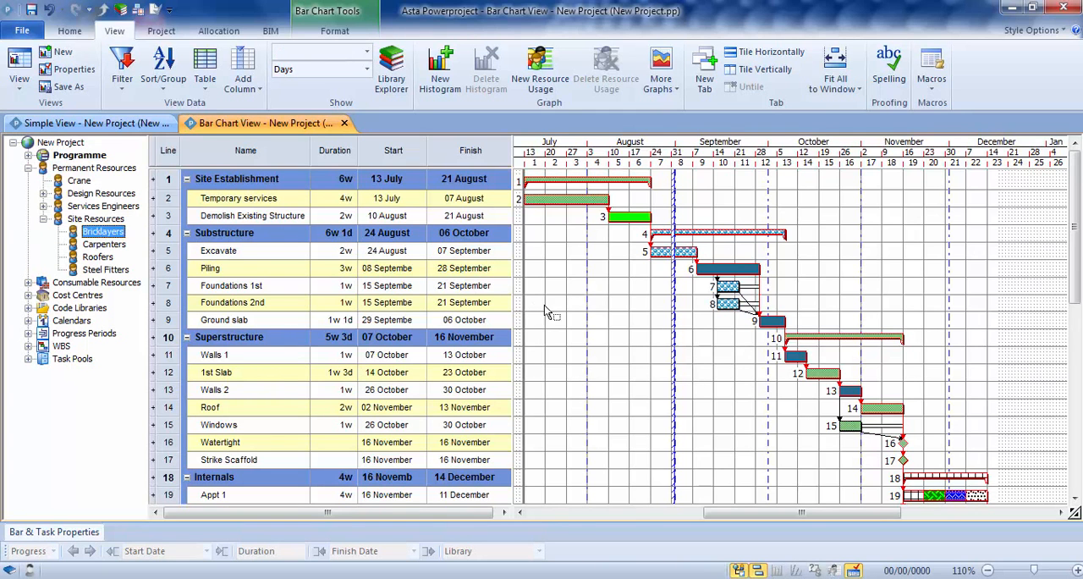
left_click_drag(724, 347, 795, 361)
left_click(337, 33)
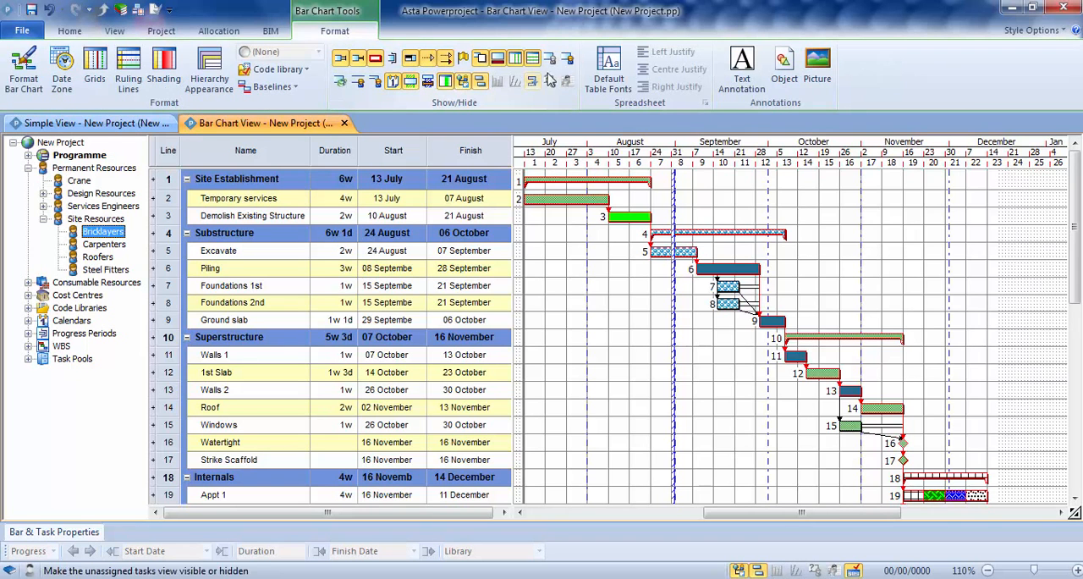
left_click(570, 64)
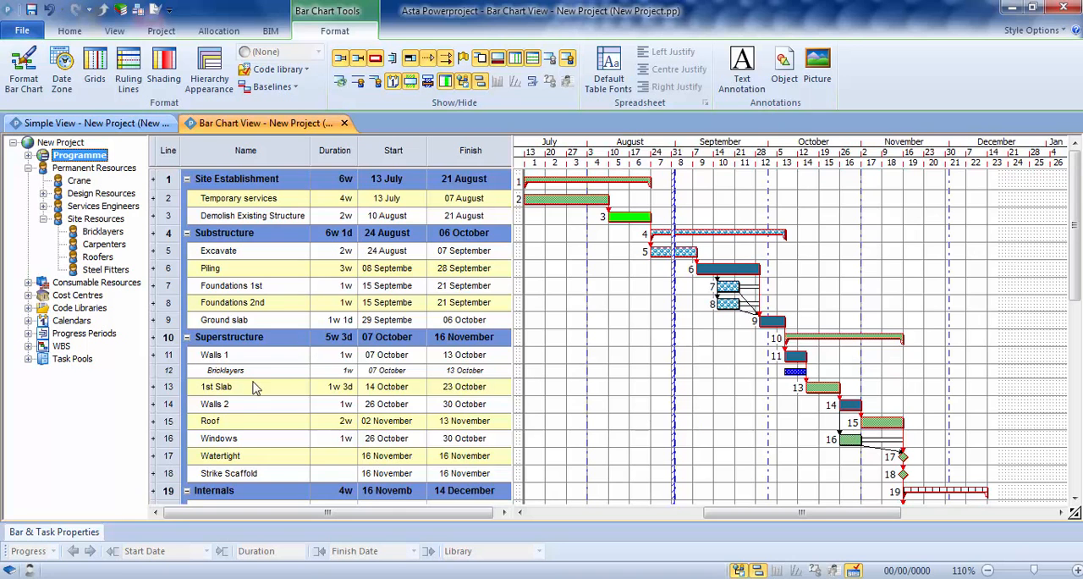
Step: Assign Bricklayers to the Walls 2, Roof, Foundations 1st and Foundations 2nd tasks together
left_click(167, 404)
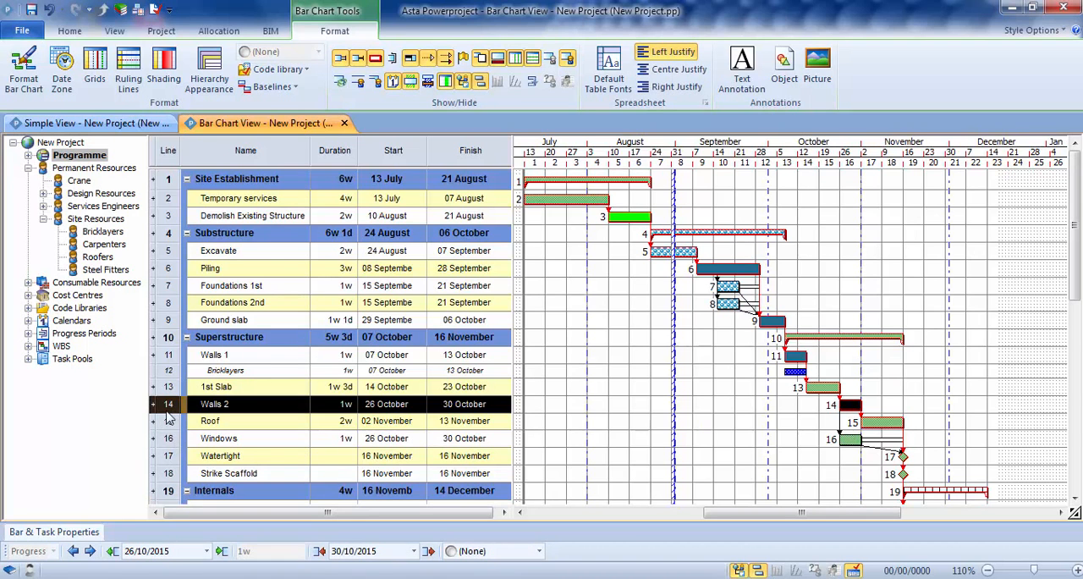
left_click(172, 427, "shift")
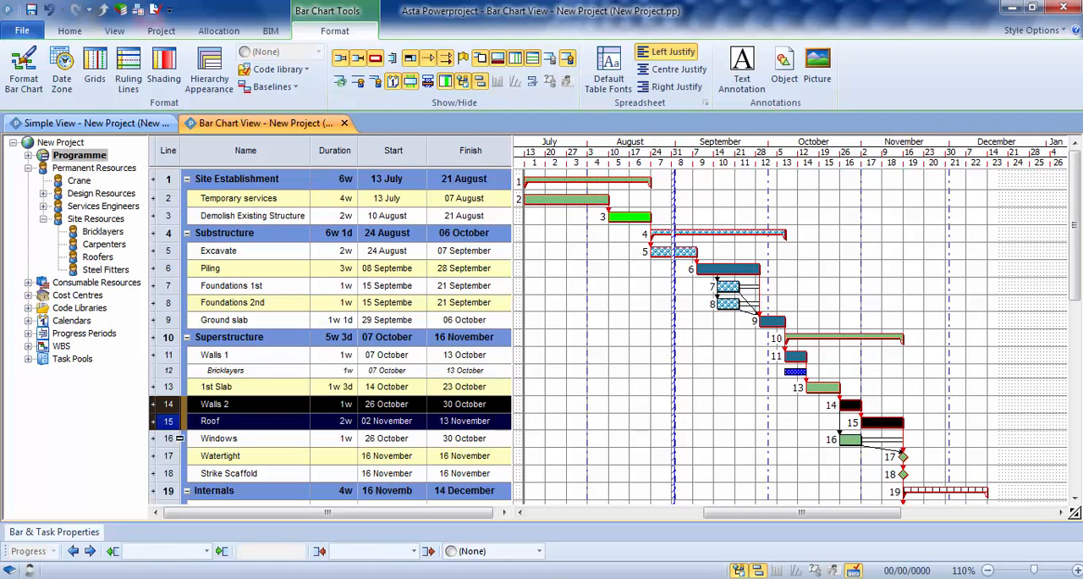
left_click(172, 286, "ctrl")
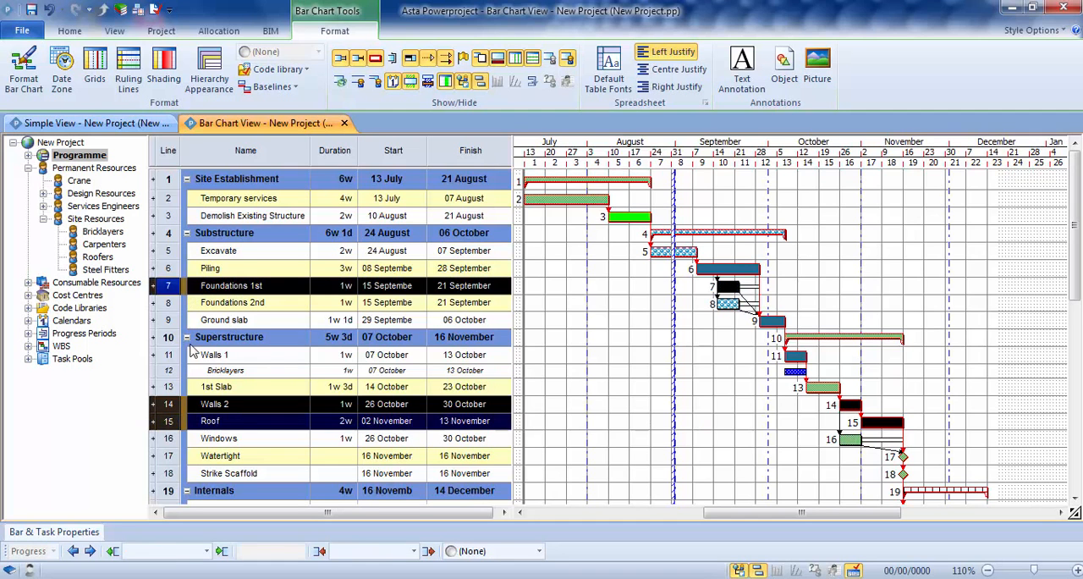
left_click(169, 302, "ctrl")
left_click_drag(96, 232, 727, 292)
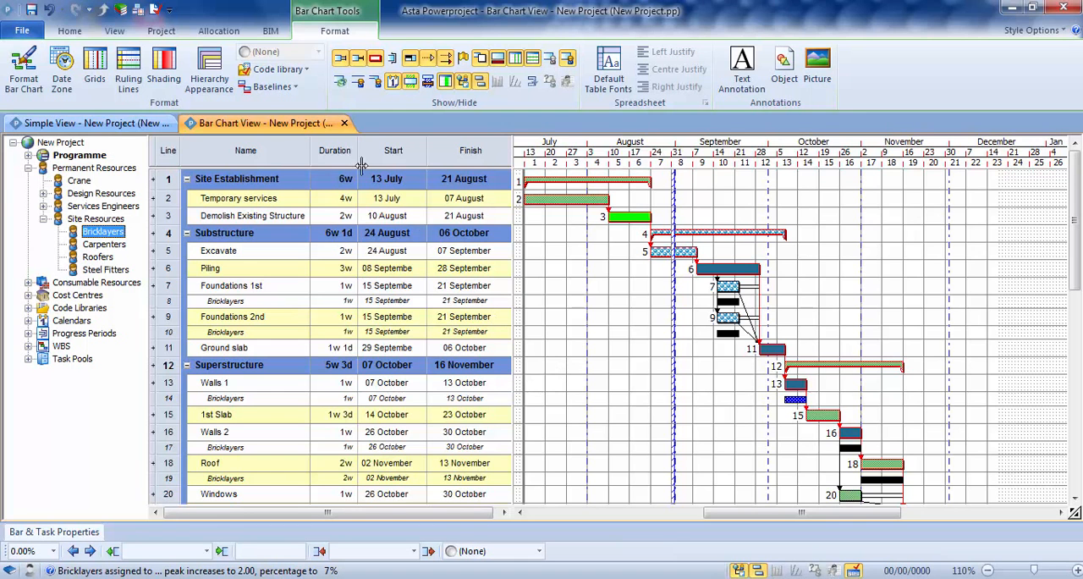
Step: Add an Allocation column before the Duration column in the spreadsheet, keeping its default column definition
left_click(335, 152)
right_click(336, 152)
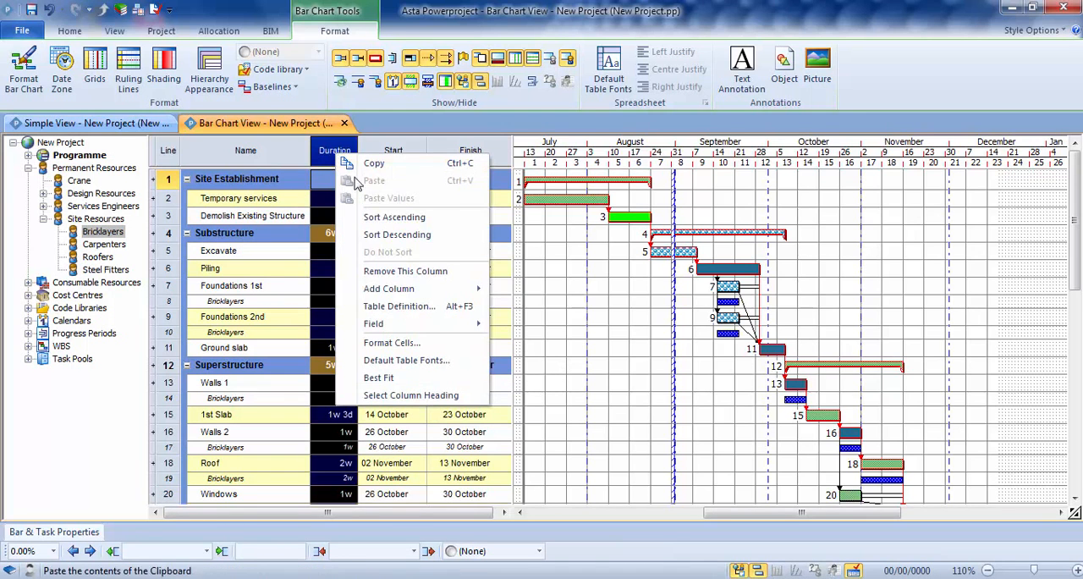
mouse_move(377, 293)
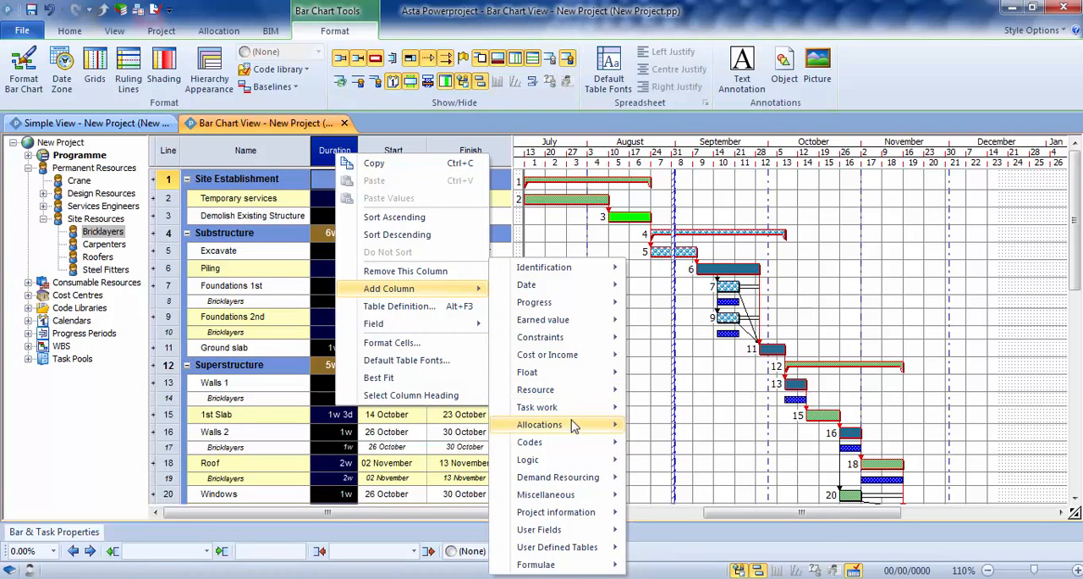
mouse_move(574, 424)
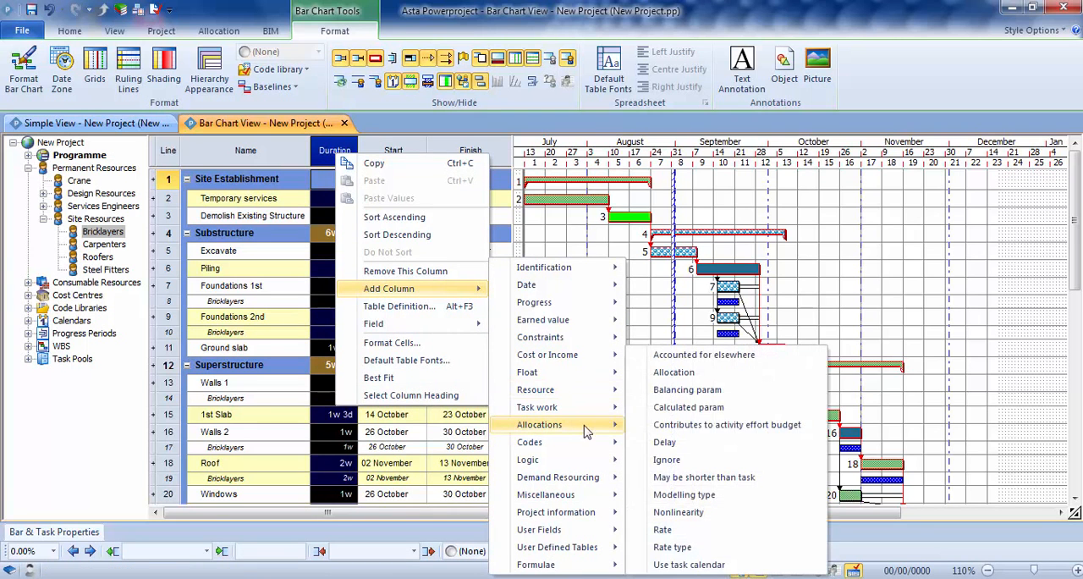
left_click(674, 372)
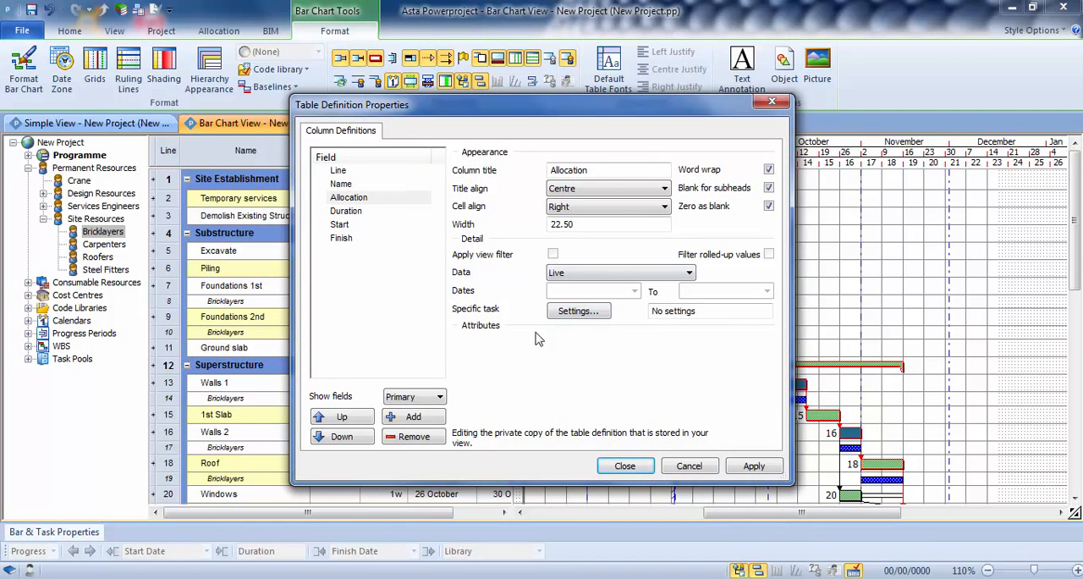
left_click(626, 466)
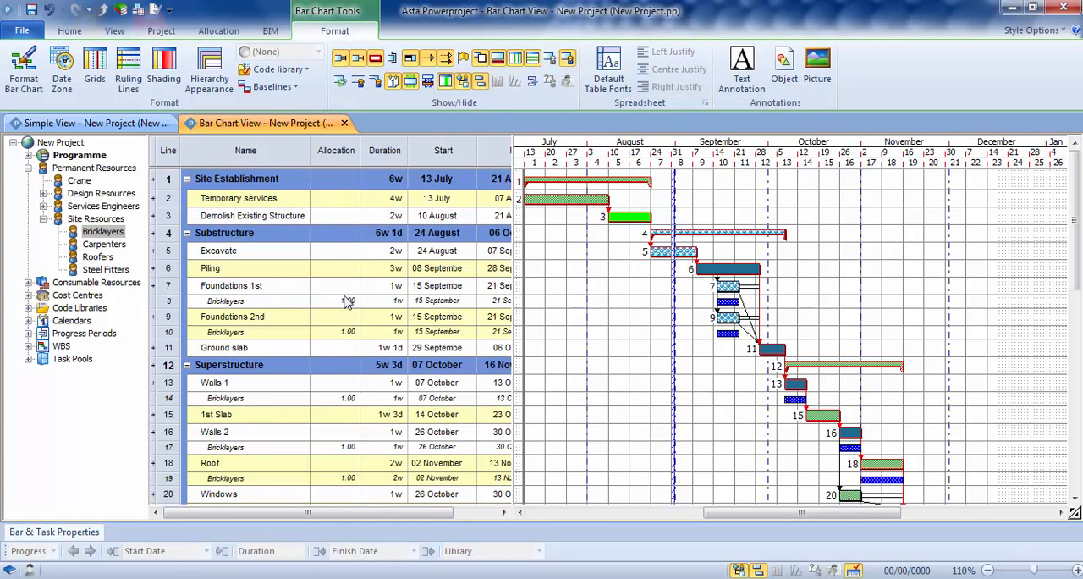
Step: Set the Bricklayers allocation to 5 on Foundations 1st and 9 on Foundations 2nd
double_click(347, 302)
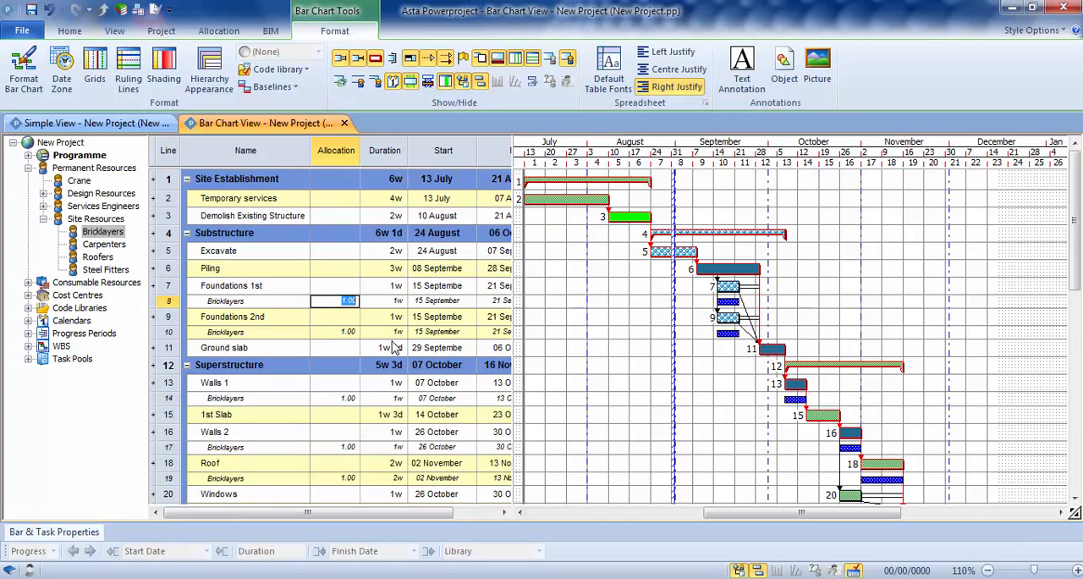
type("5")
key("Return")
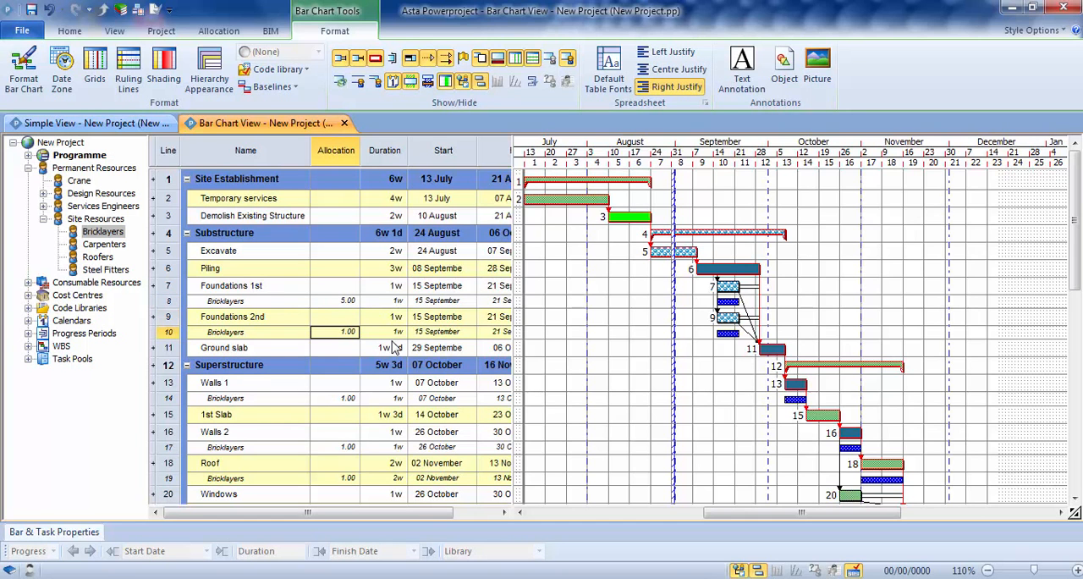
key("Return")
key("Down")
key("Down")
key("Down")
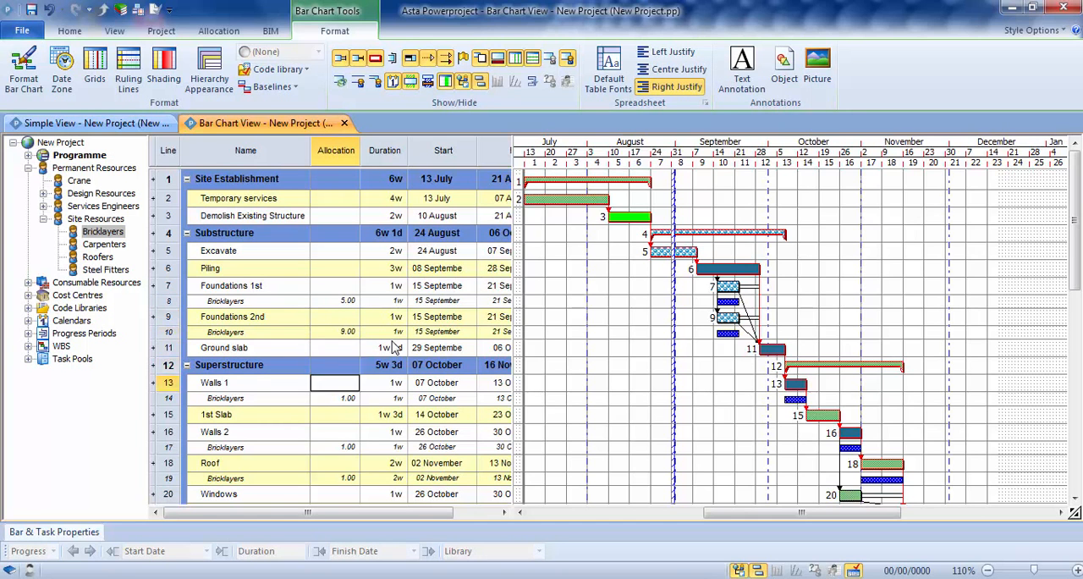
Step: Set the Bricklayers allocation to 4 on Walls 1, 3 on Walls 2 and 2 on Roof
key("Down")
key("Down")
key("Down")
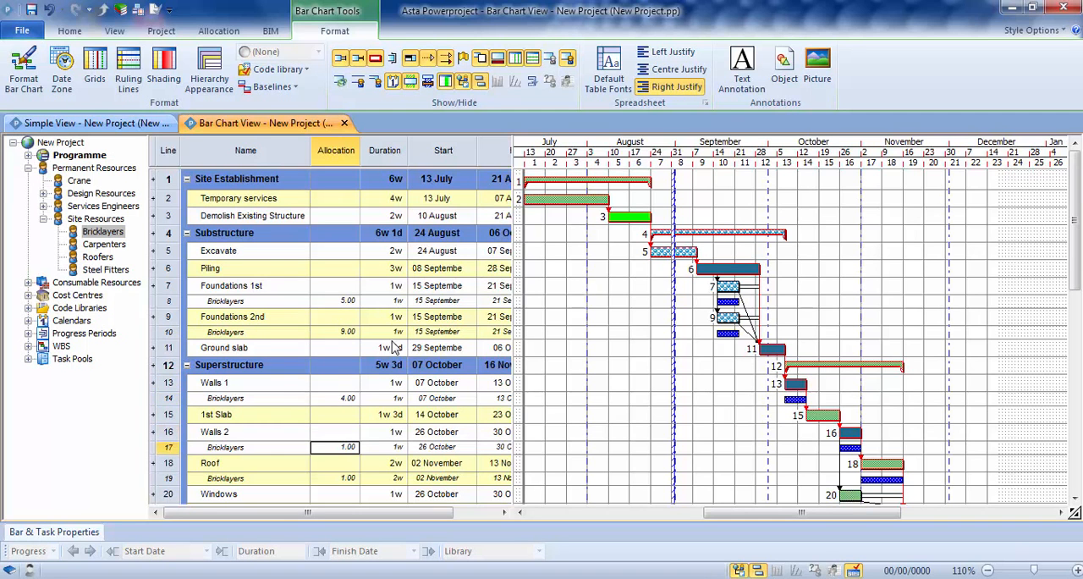
key("Return")
key("Down")
type("2")
key("Return")
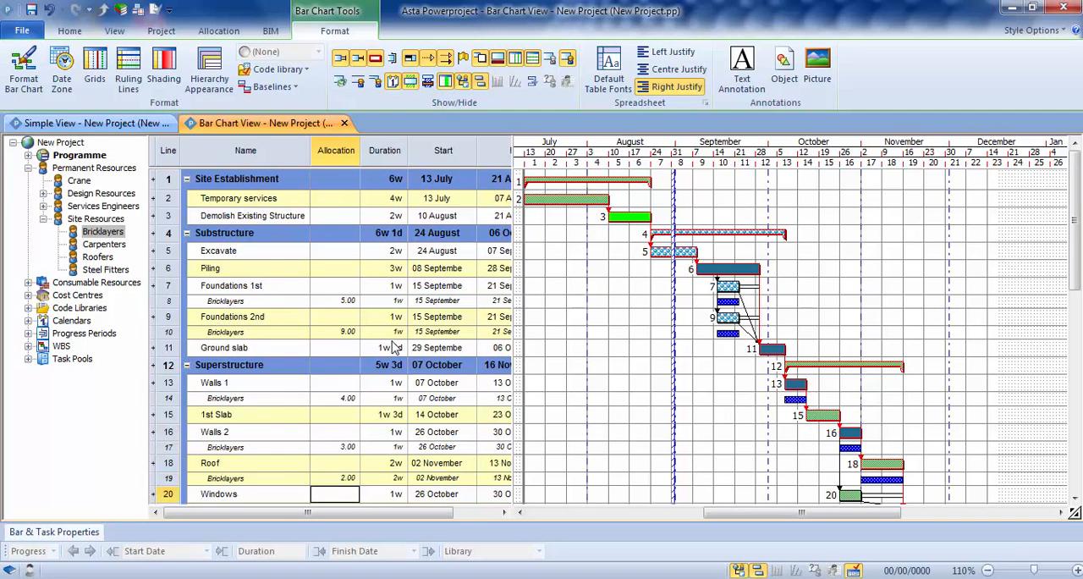
left_click(713, 487)
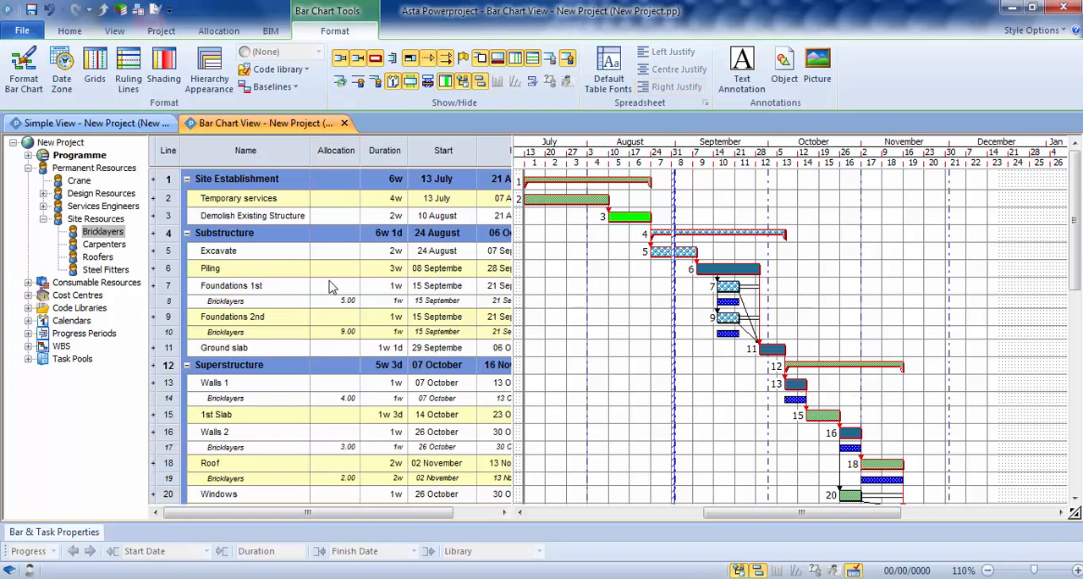
Step: Assign the Carpenters site resource to the Roof task with an allocation of 3
left_click_drag(100, 245, 880, 427)
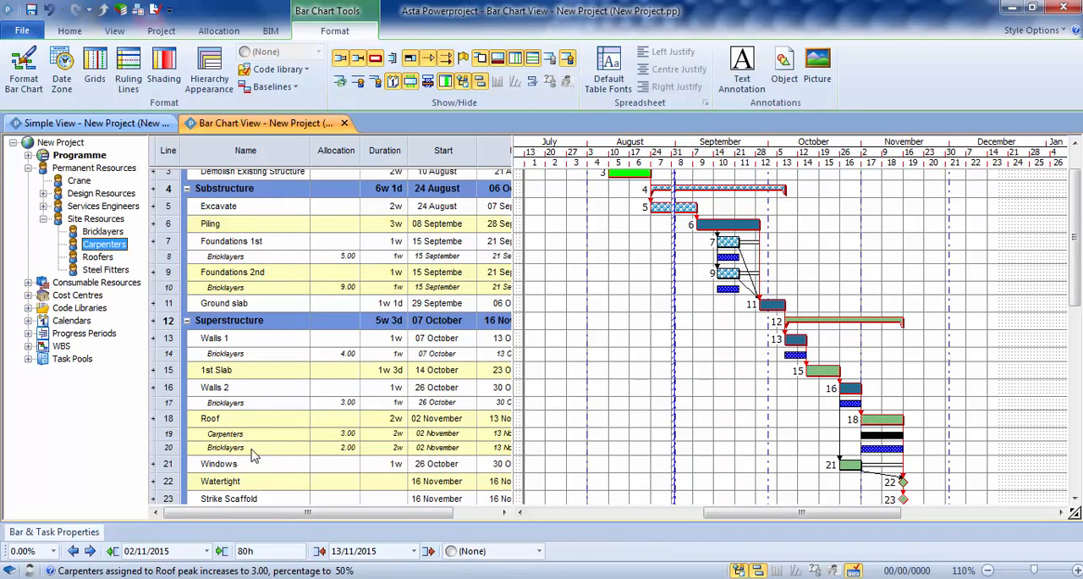
left_click(565, 444)
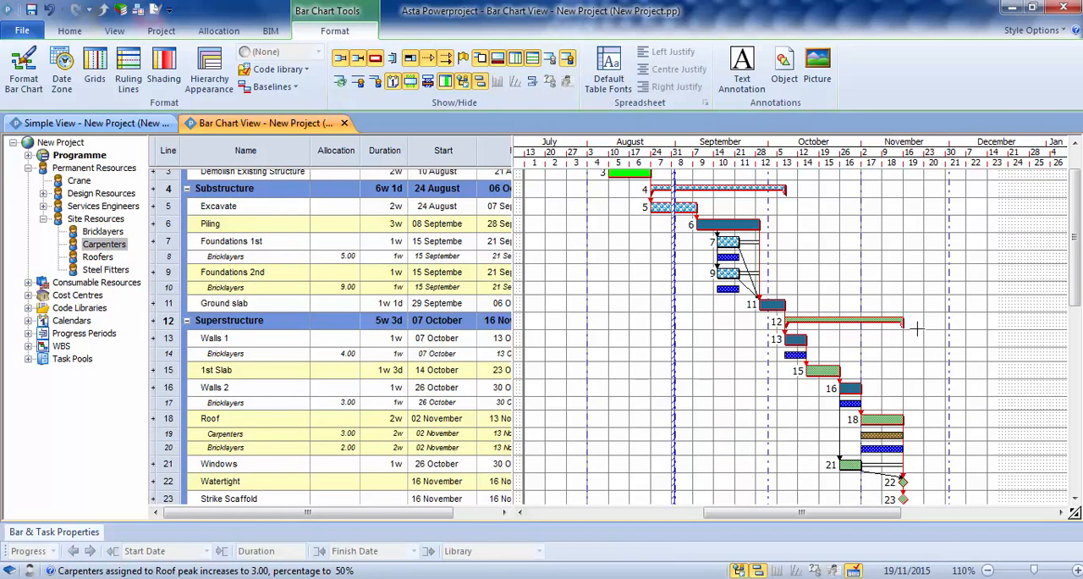
left_click_drag(1077, 269, 1072, 251)
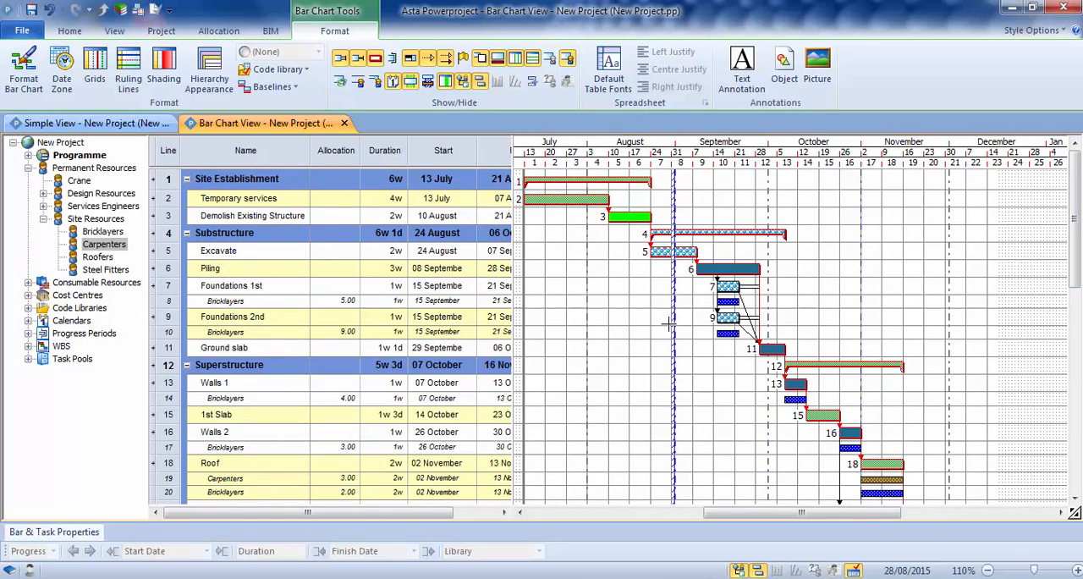
Step: Open a new histogram pane in the bar chart view and enlarge its row
left_click(115, 30)
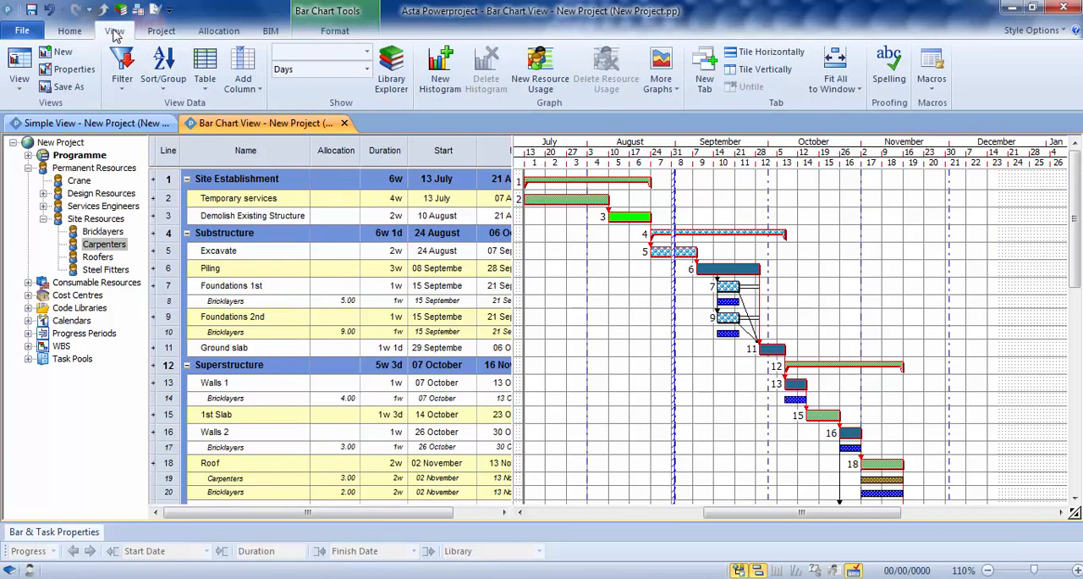
left_click(440, 63)
left_click_drag(483, 449, 482, 476)
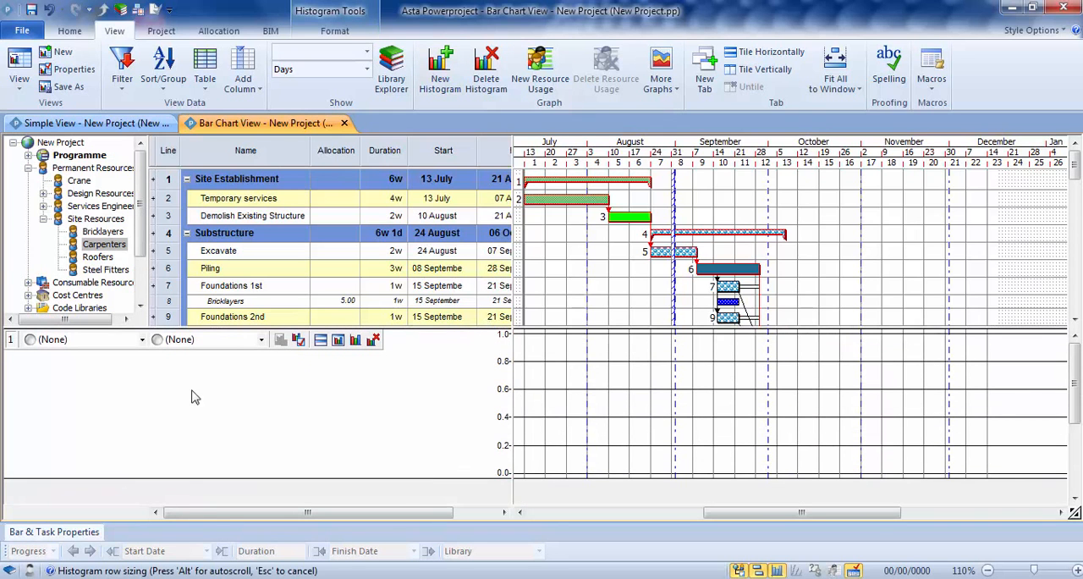
Step: Chart the Bricklayers site resource in the histogram using the Allocation, Availability and Over Allocation report
left_click(142, 340)
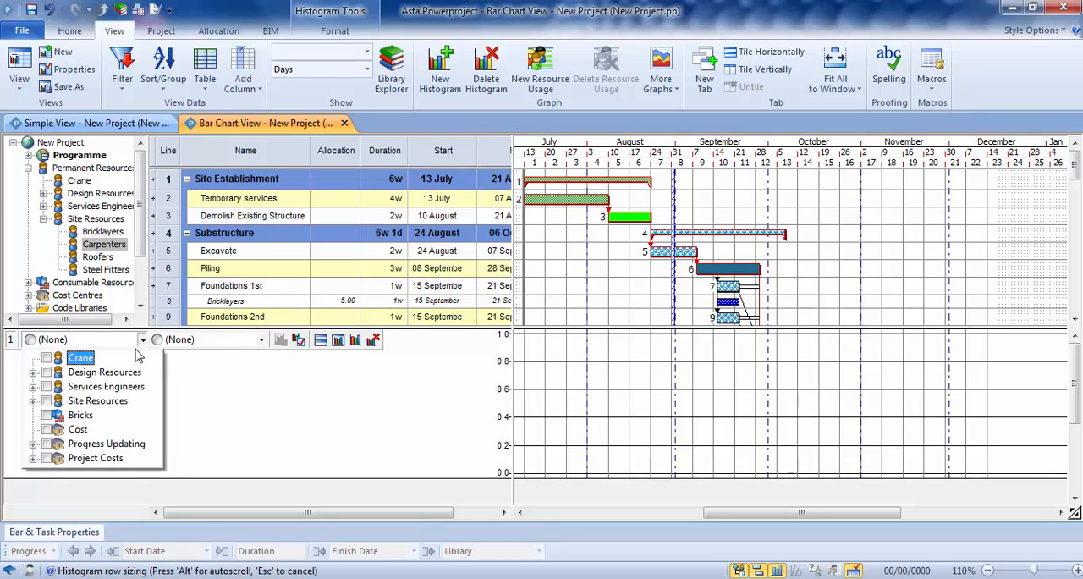
left_click(33, 401)
left_click(62, 416)
left_click(242, 404)
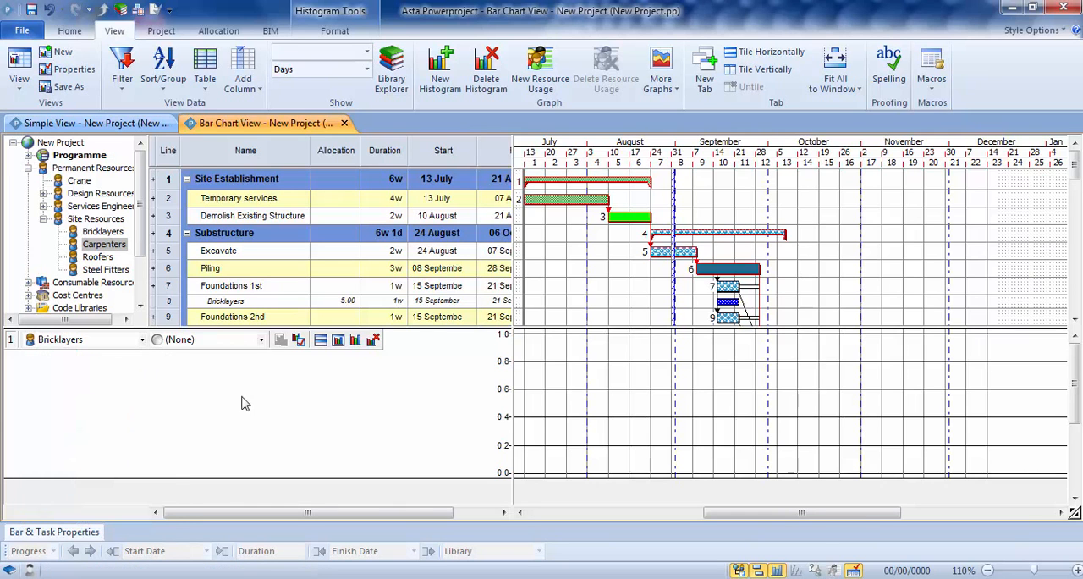
left_click(262, 340)
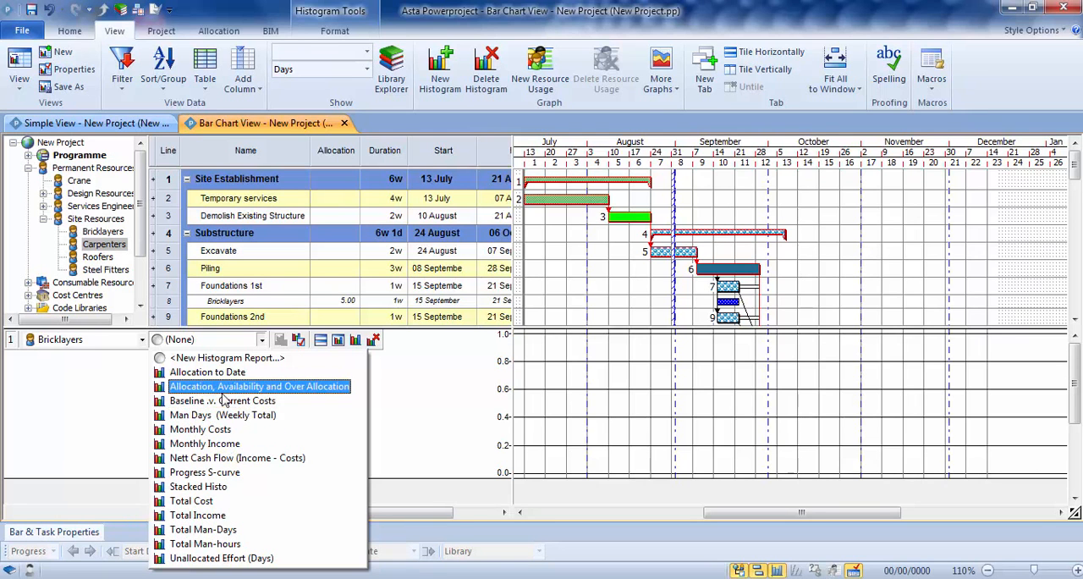
left_click(284, 387)
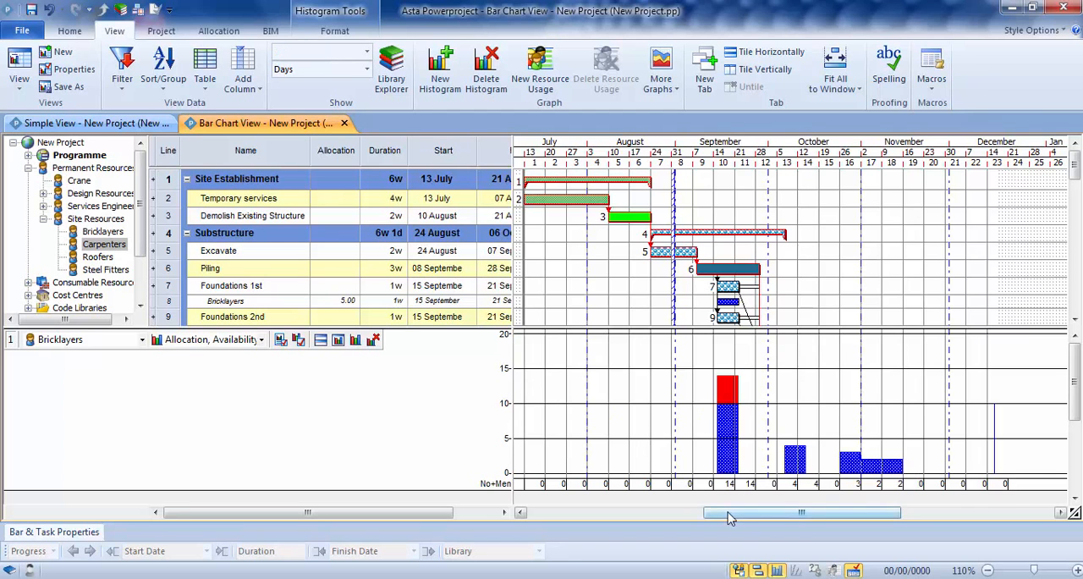
left_click_drag(732, 518, 759, 517)
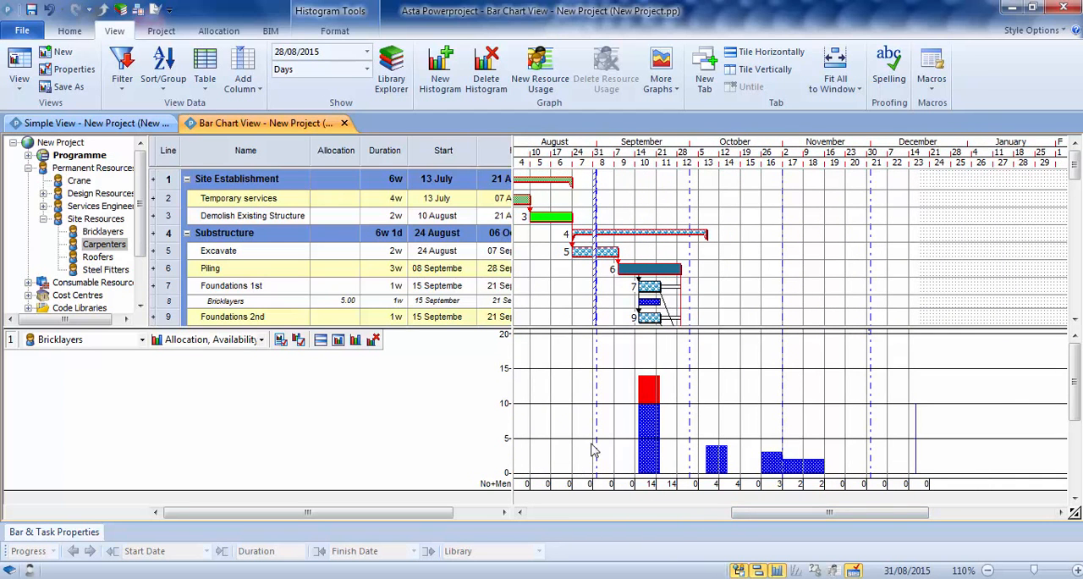
mouse_move(1076, 169)
left_mouse_down()
mouse_move(1077, 186)
mouse_move(1078, 165)
left_mouse_up()
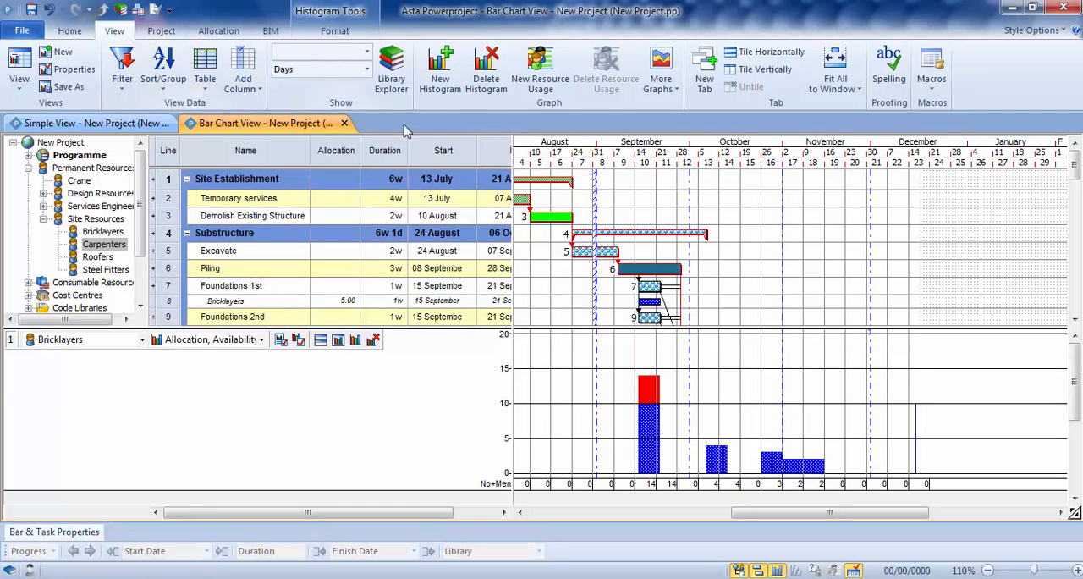
Step: Level only the Bricklayers site resource with the Resource Leveller, keeping the default scope, range and priority
left_click(213, 30)
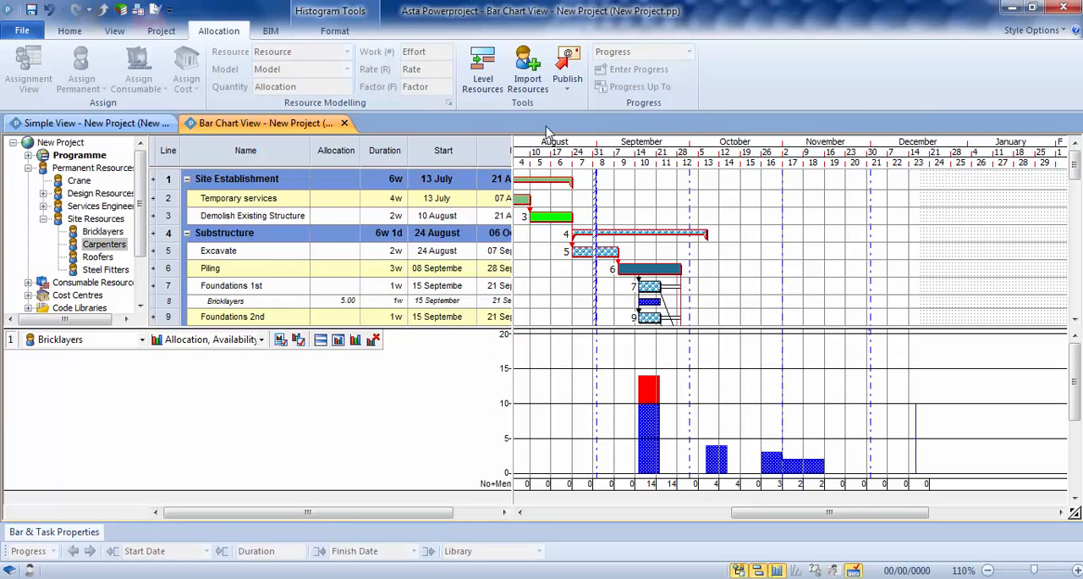
left_click(482, 76)
left_click_drag(490, 100, 294, 25)
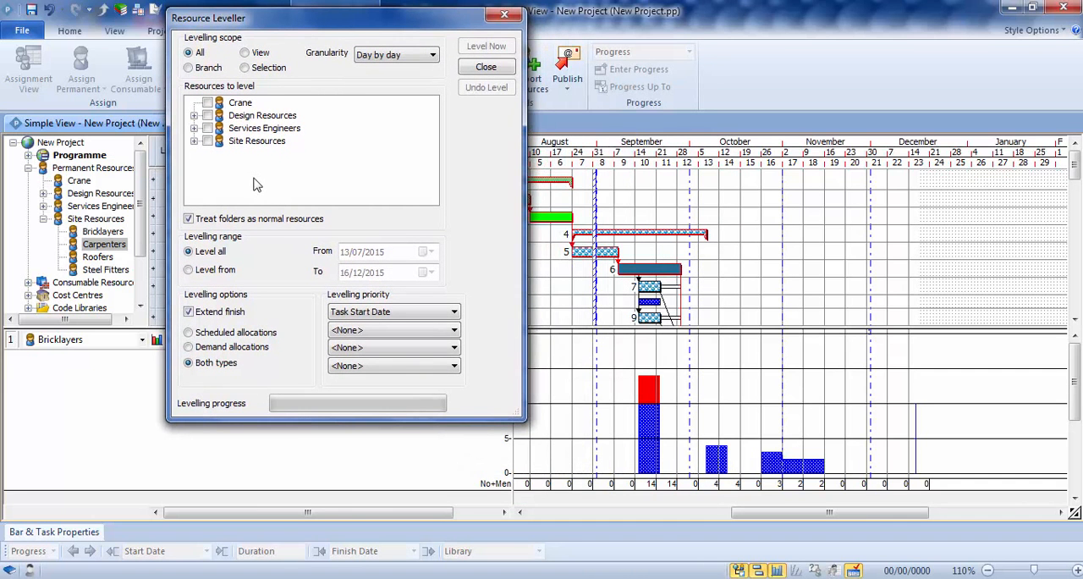
left_click(195, 141)
left_click(222, 154)
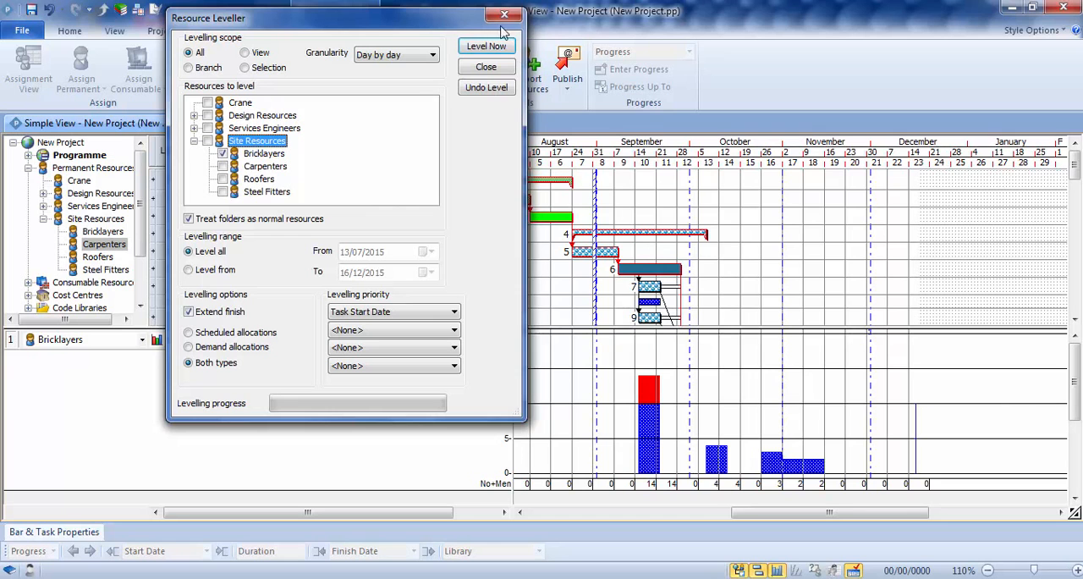
left_click(481, 46)
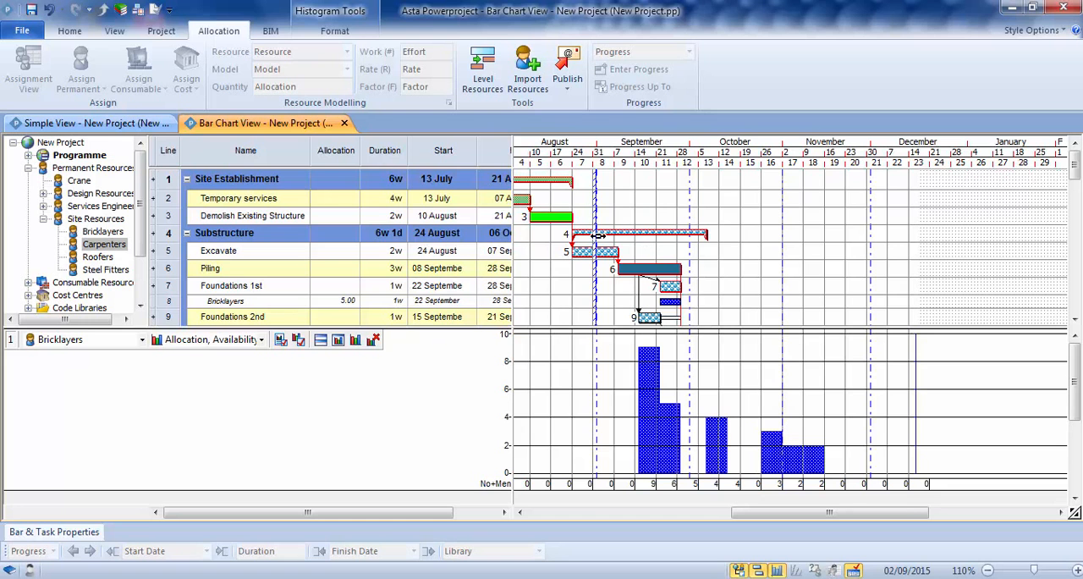
Step: Delete the Bricklayers histogram and remove the Allocation column from the spreadsheet
left_click(373, 340)
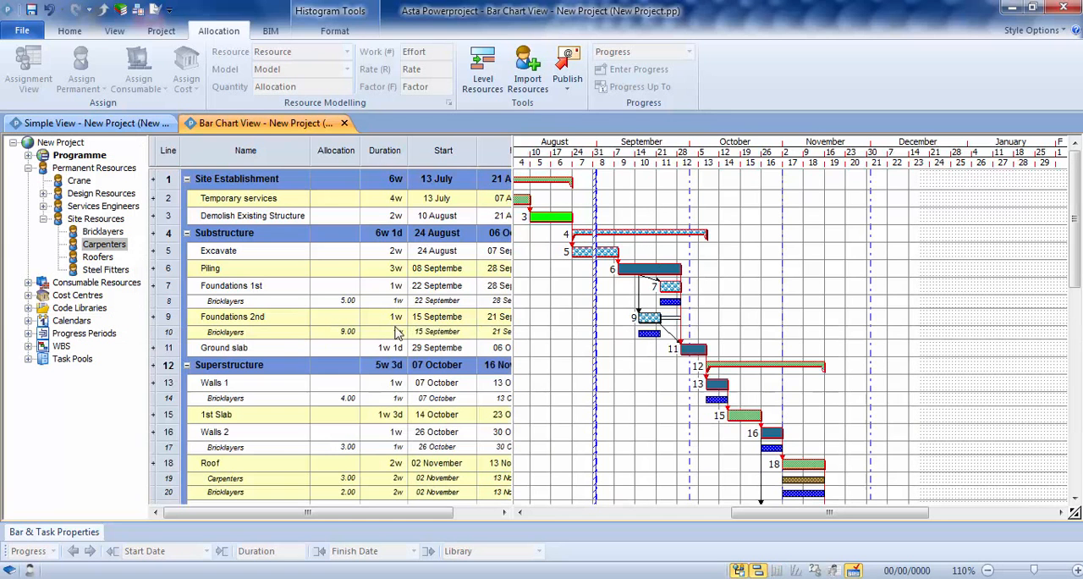
left_click(337, 150)
key("Delete")
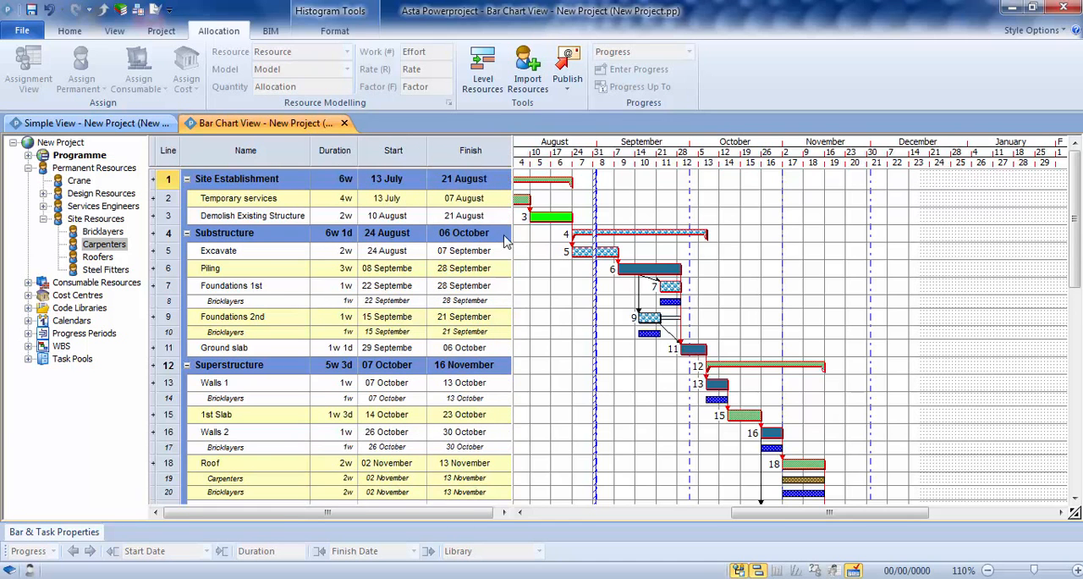
Step: Widen the spreadsheet area slightly and hide the resource allocations on the bar chart
left_click_drag(513, 239, 529, 234)
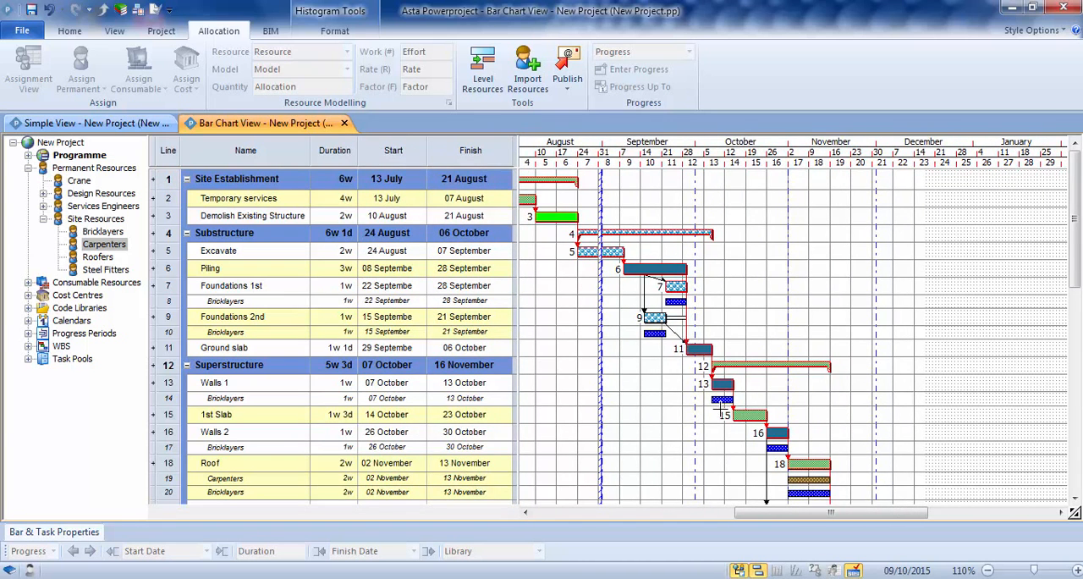
left_click(328, 34)
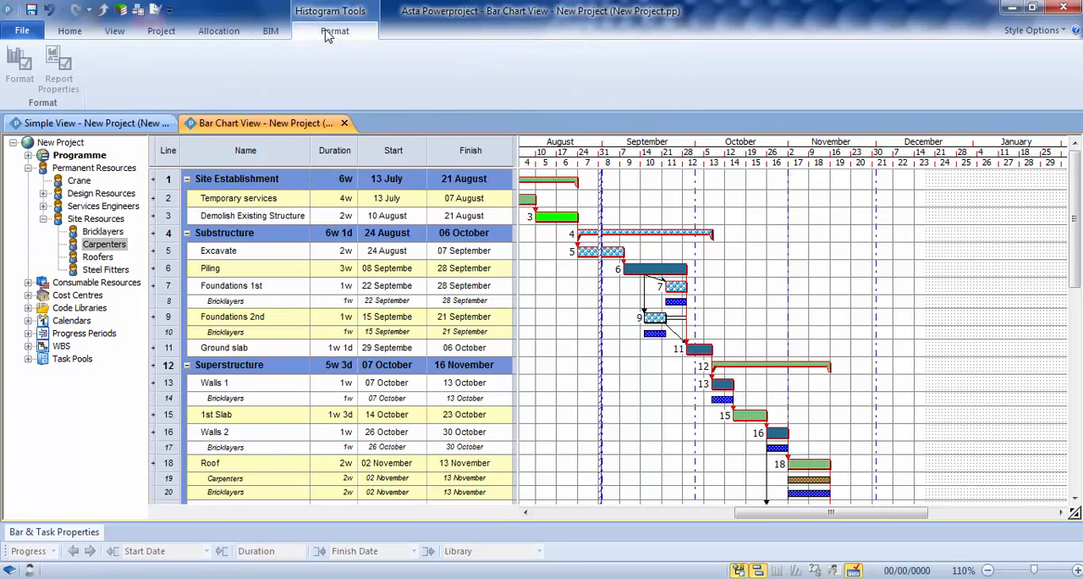
left_click(659, 365)
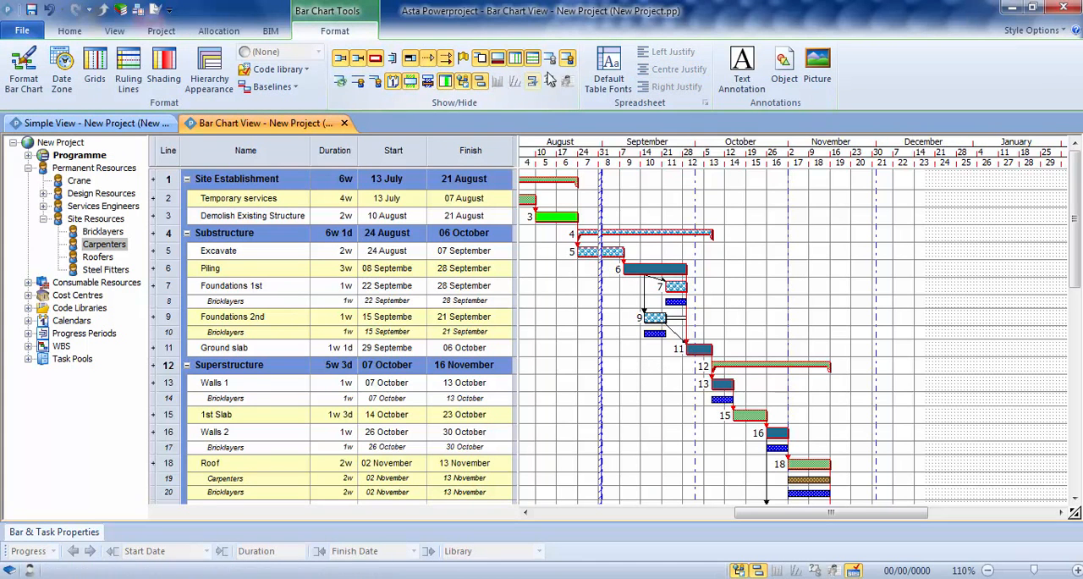
left_click(567, 59)
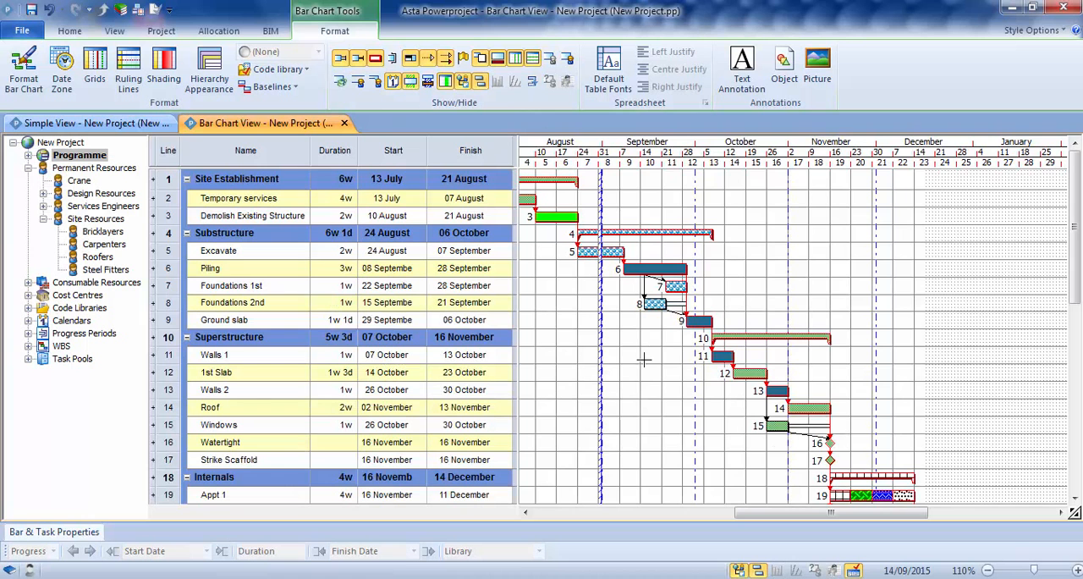
Step: Collapse the Site Resources and Permanent Resources folders in the project tree
left_click_drag(748, 514, 720, 500)
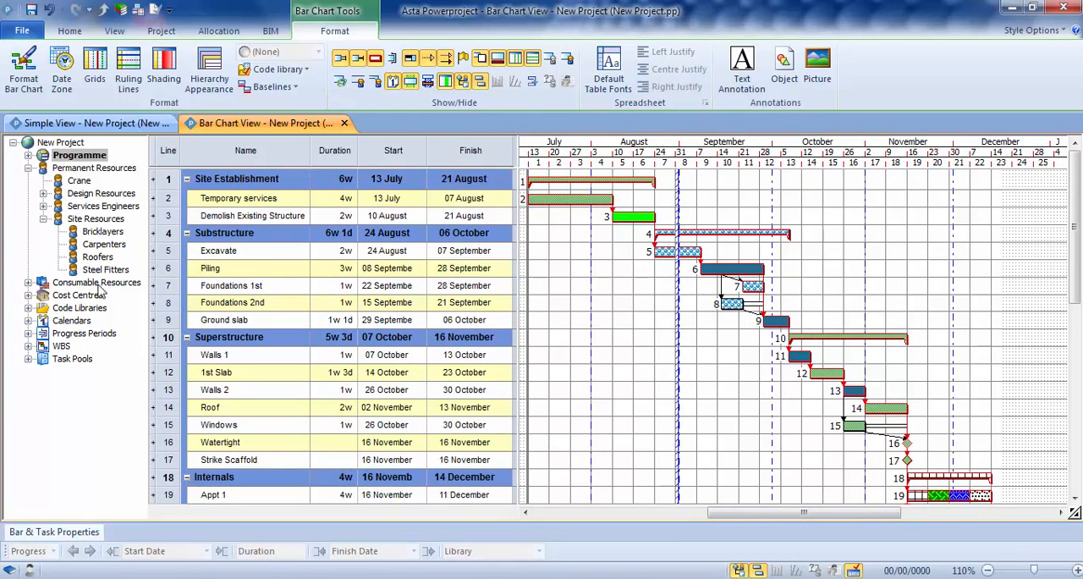
left_click(43, 218)
left_click(28, 167)
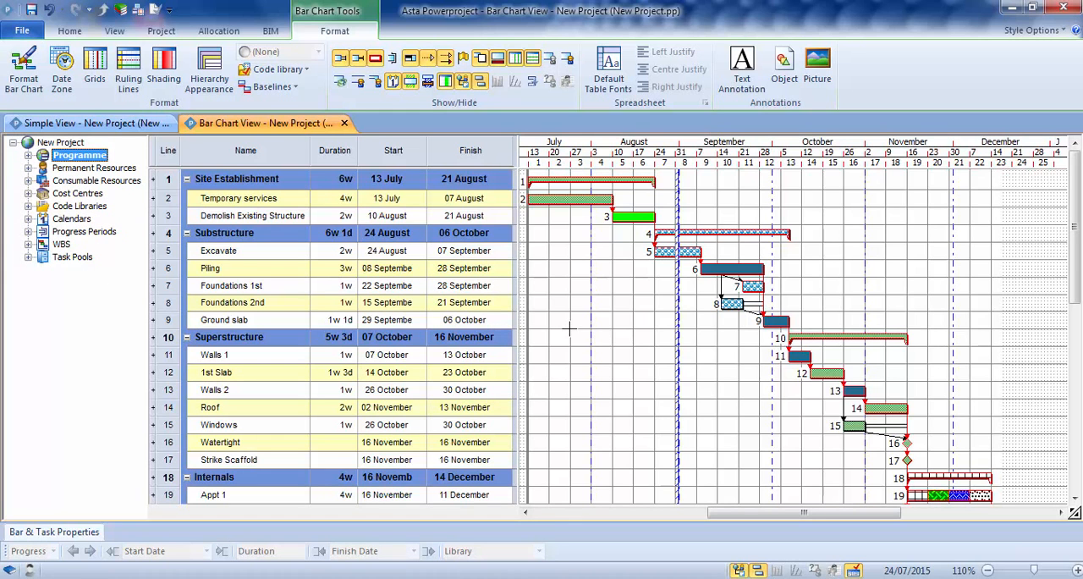
Step: Add a Cost column before the Duration column in the spreadsheet, keeping the default column definition
left_click(331, 150)
right_click(331, 152)
mouse_move(435, 294)
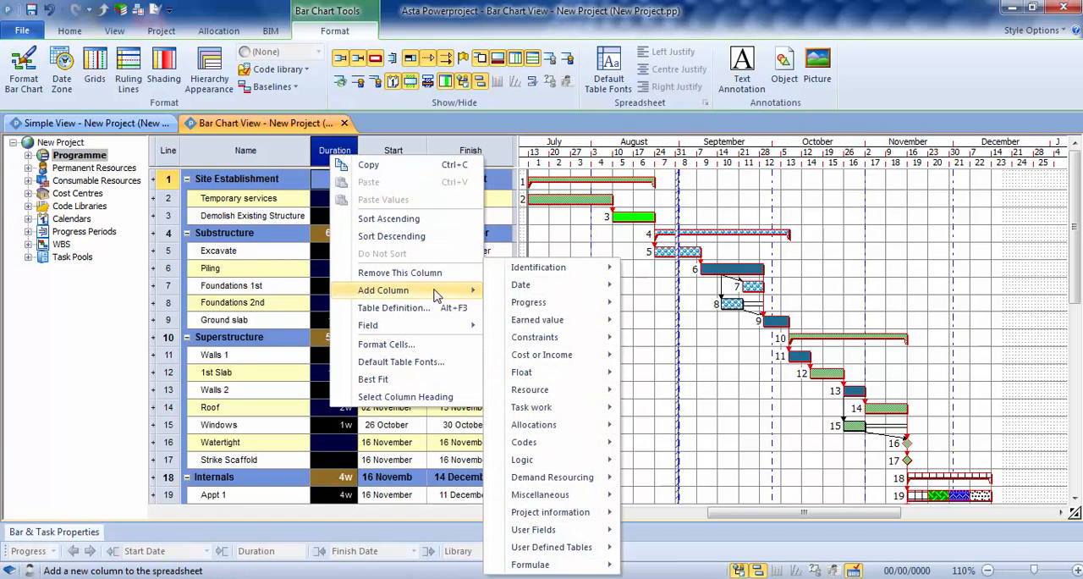
mouse_move(595, 364)
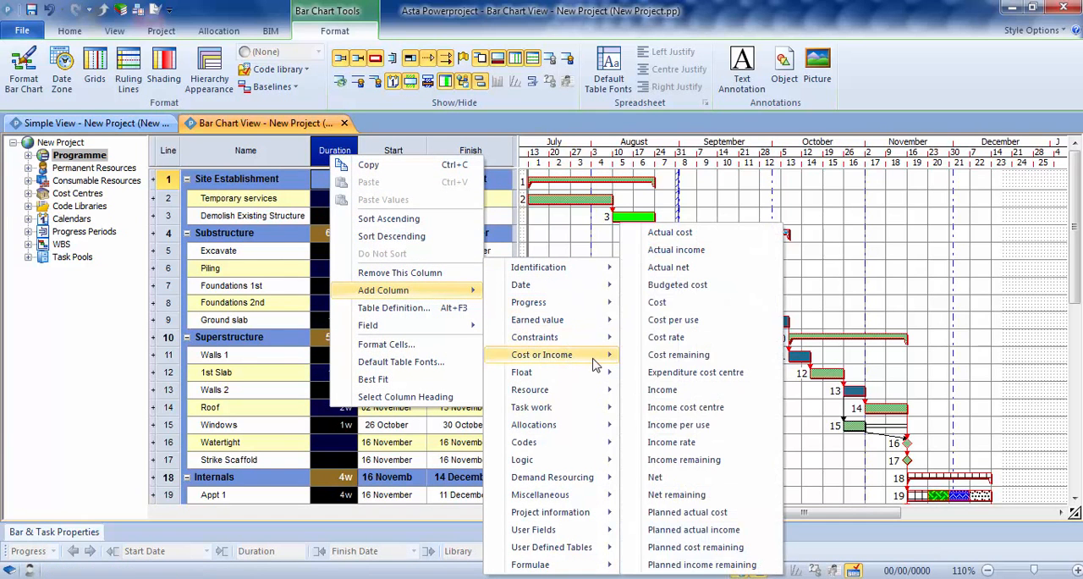
left_click(697, 307)
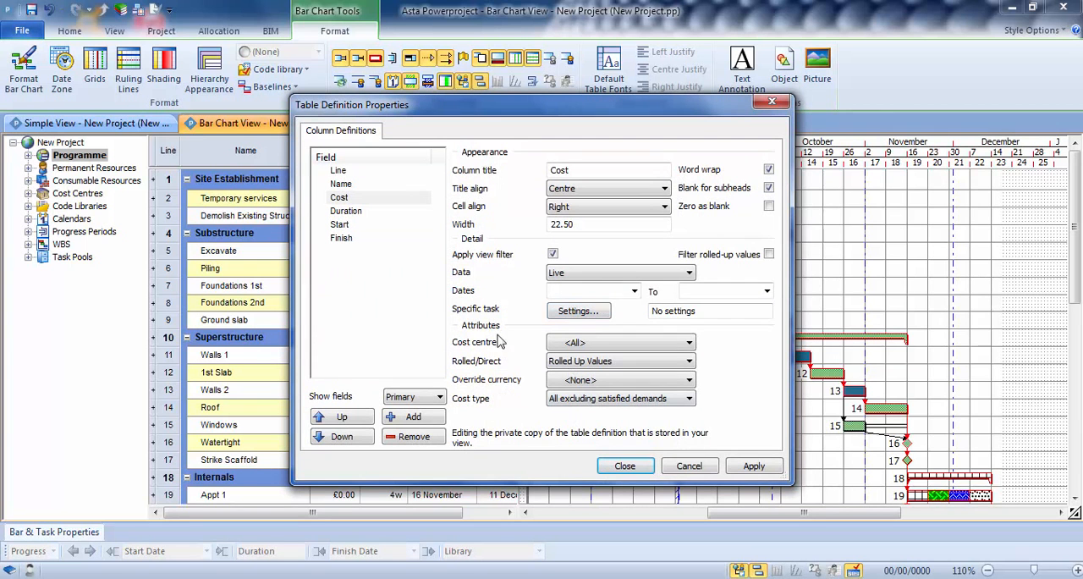
left_click(623, 470)
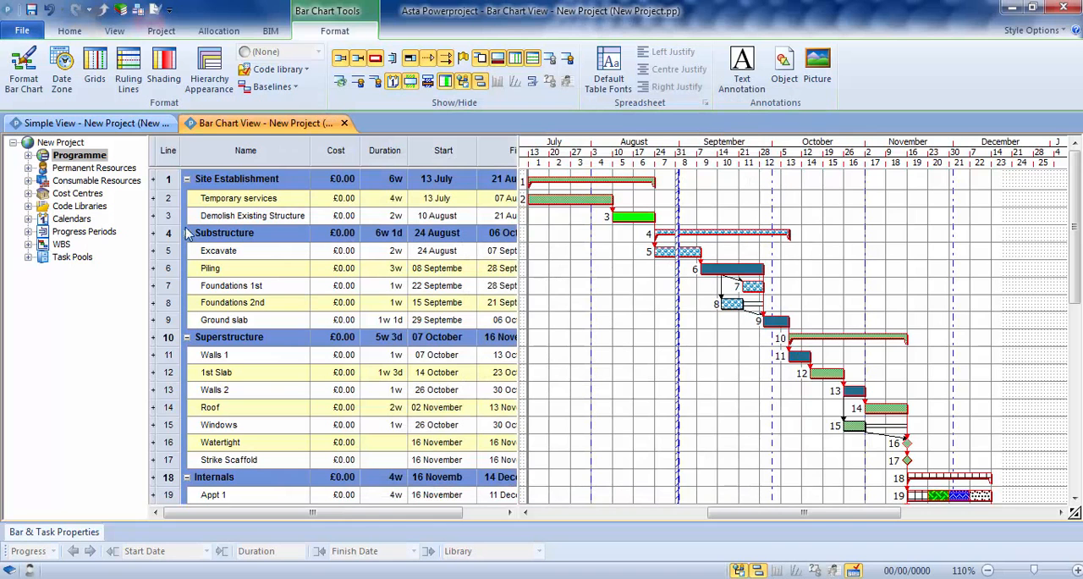
Step: Allocate the Labour cost centre from Project Costs to the Piling task and show cost allocations on the bar chart
left_click(28, 193)
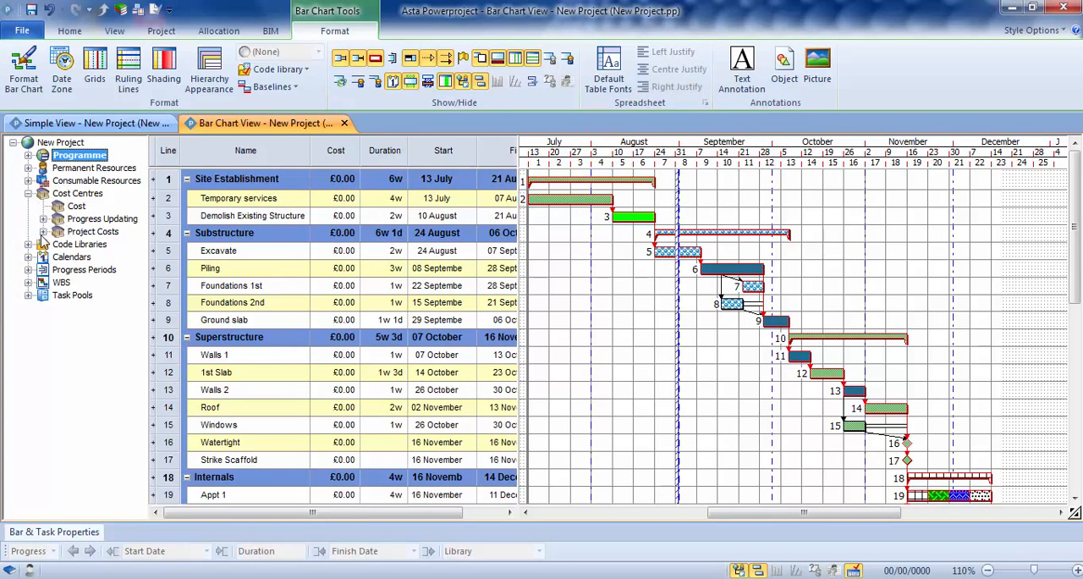
left_click(43, 231)
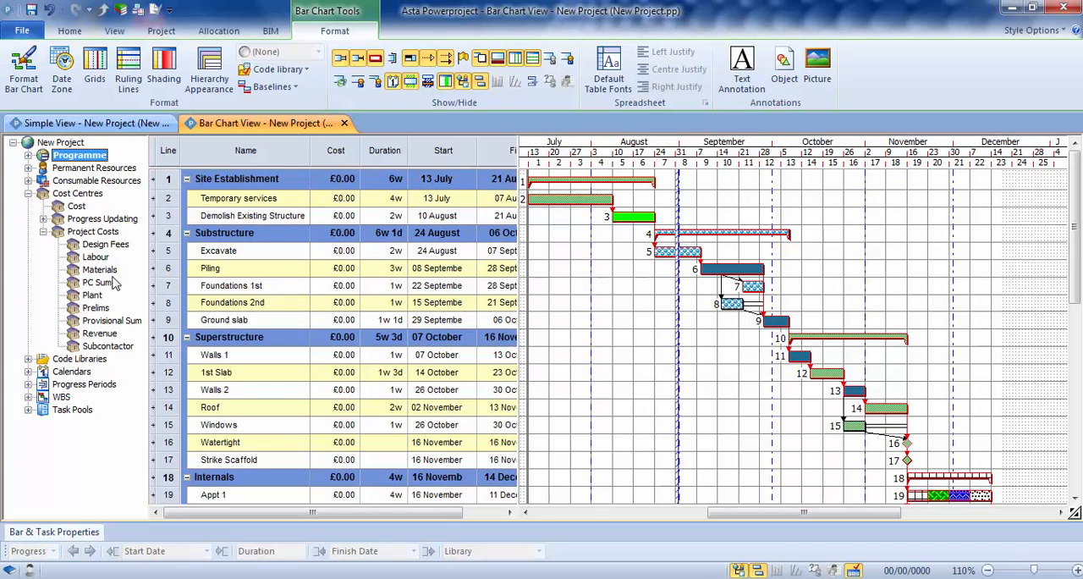
left_click_drag(93, 257, 726, 269)
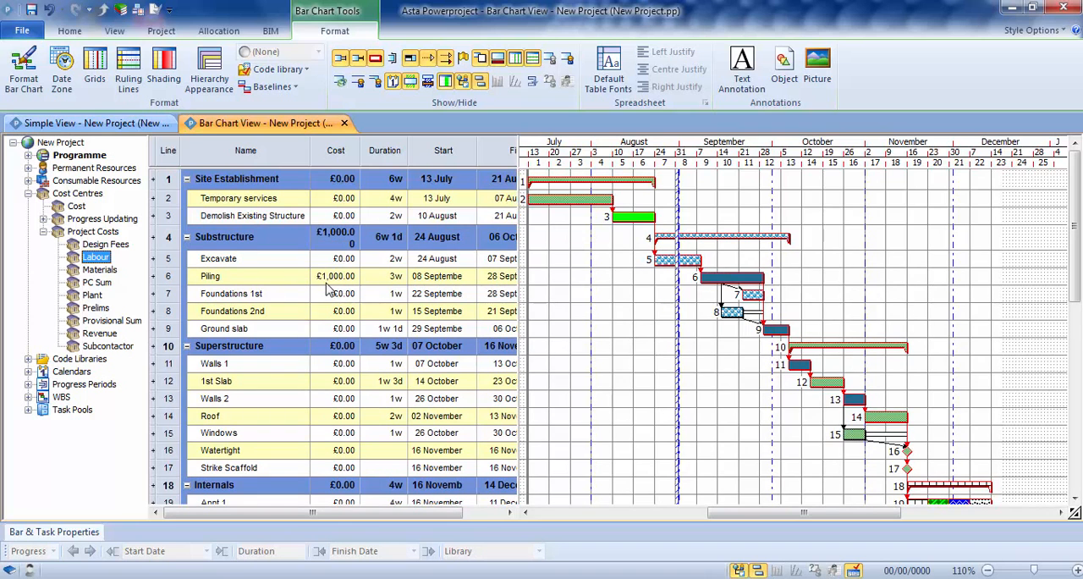
left_click(339, 83)
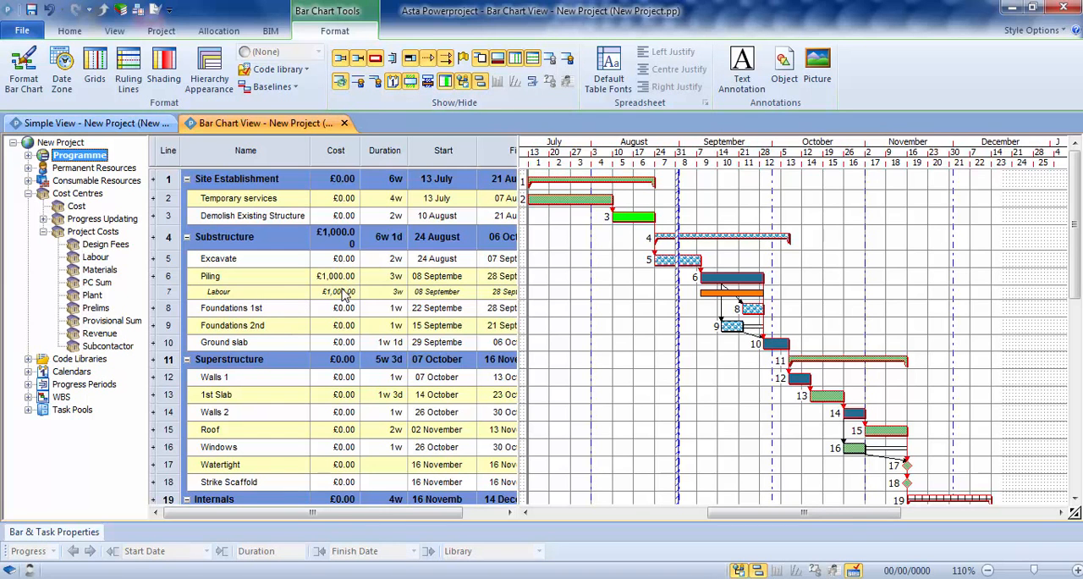
left_click(649, 321)
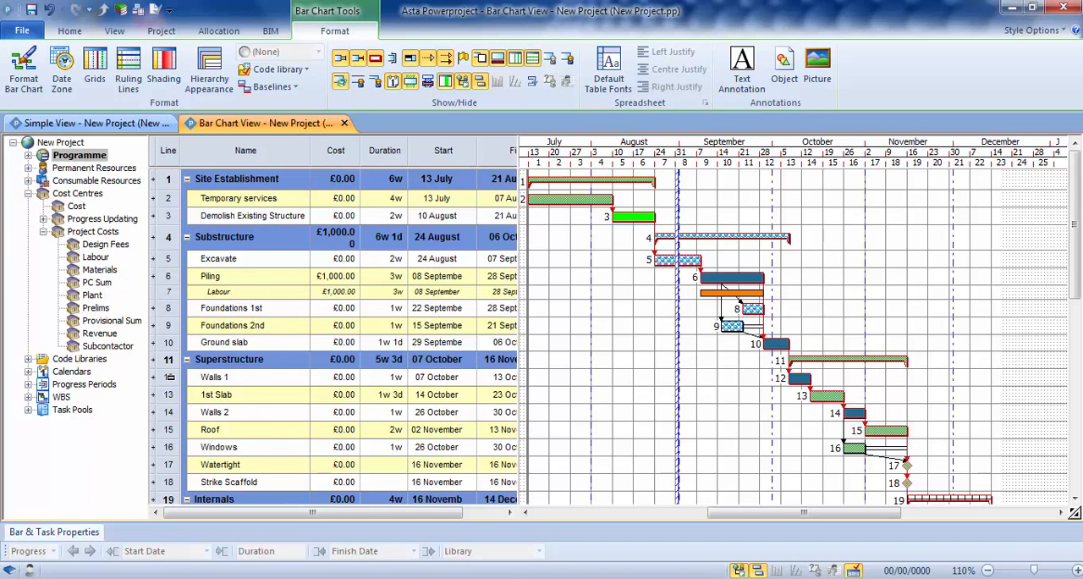
Step: Allocate the Labour cost centre to Walls 1, Roof, Foundations 2nd and Foundations 1st together
left_click(169, 376)
left_click(172, 428, "ctrl")
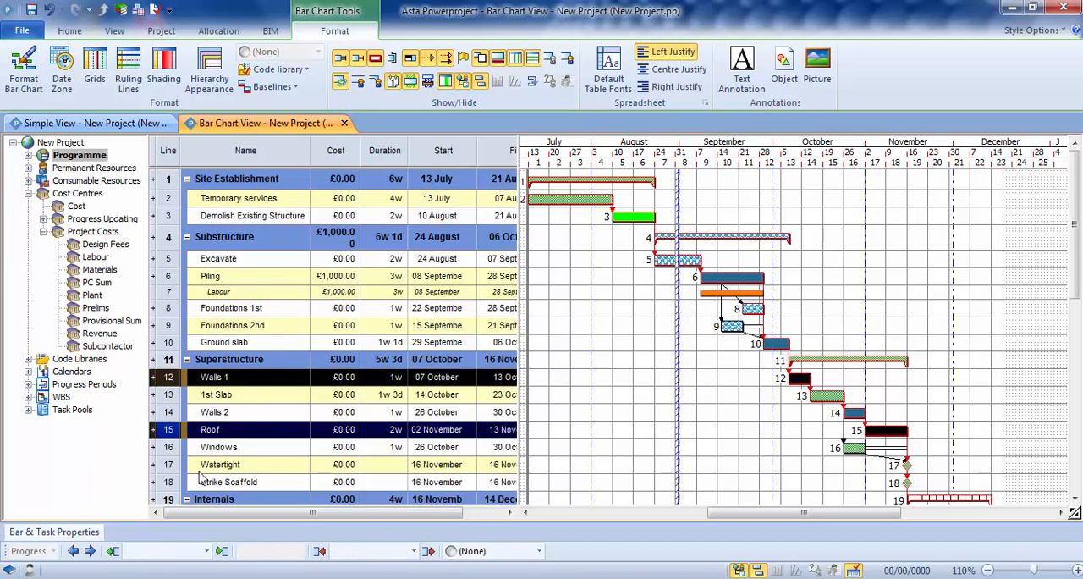
left_click(175, 330, "ctrl")
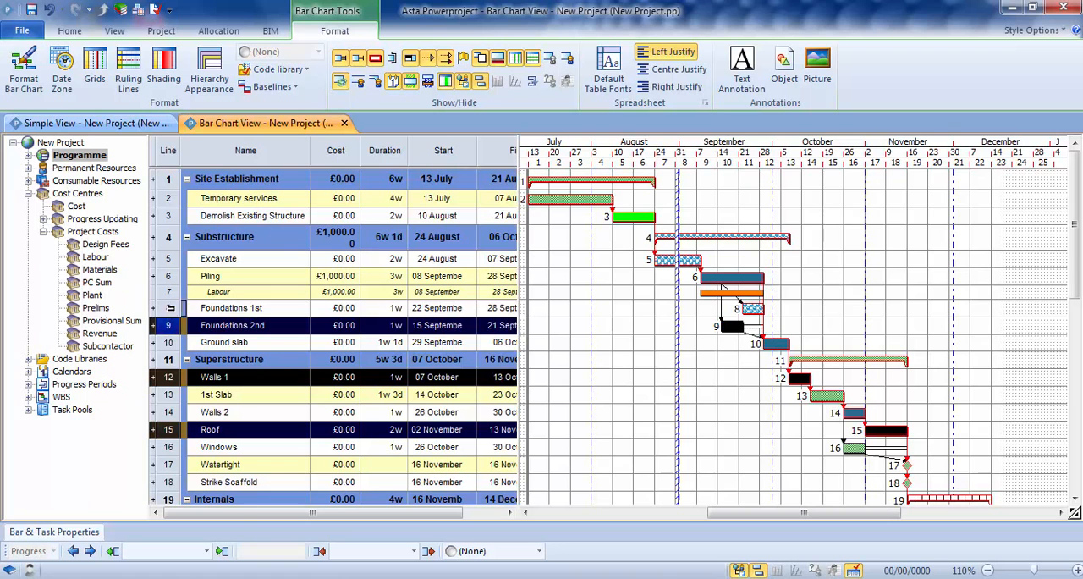
left_click(173, 308, "ctrl")
left_click_drag(93, 257, 733, 333)
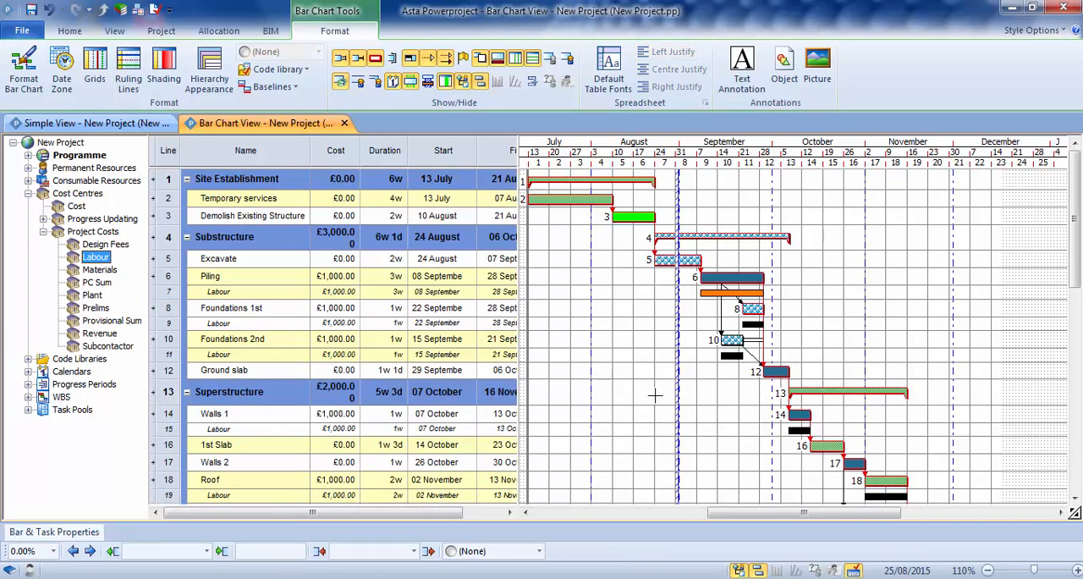
Step: Set the Labour allocation cost to £2,000 for Foundations 1st and £1,200 for Foundations 2nd
left_click(335, 313)
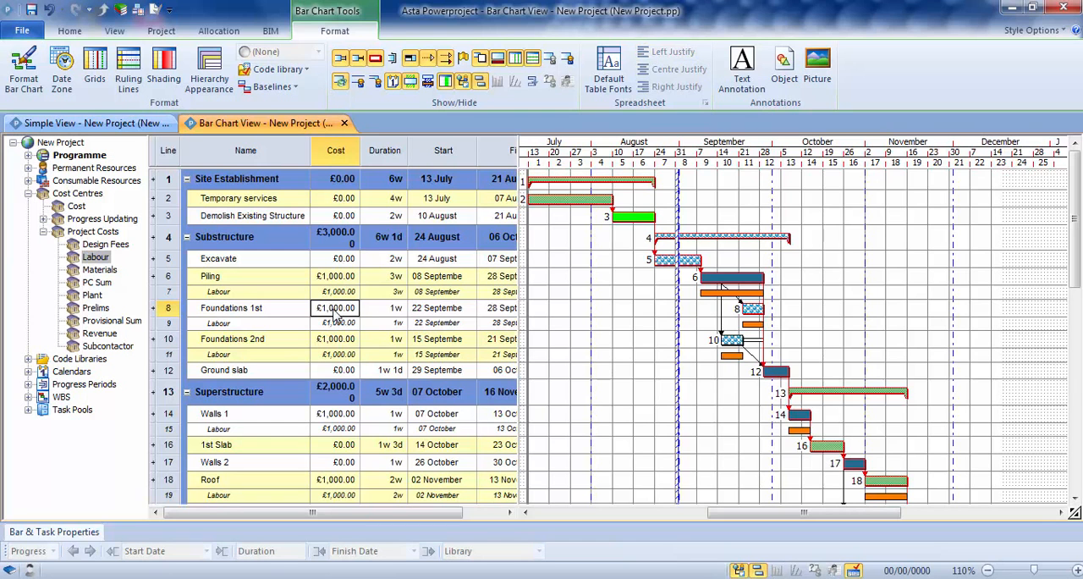
left_click(344, 324)
left_click_drag(348, 324, 311, 326)
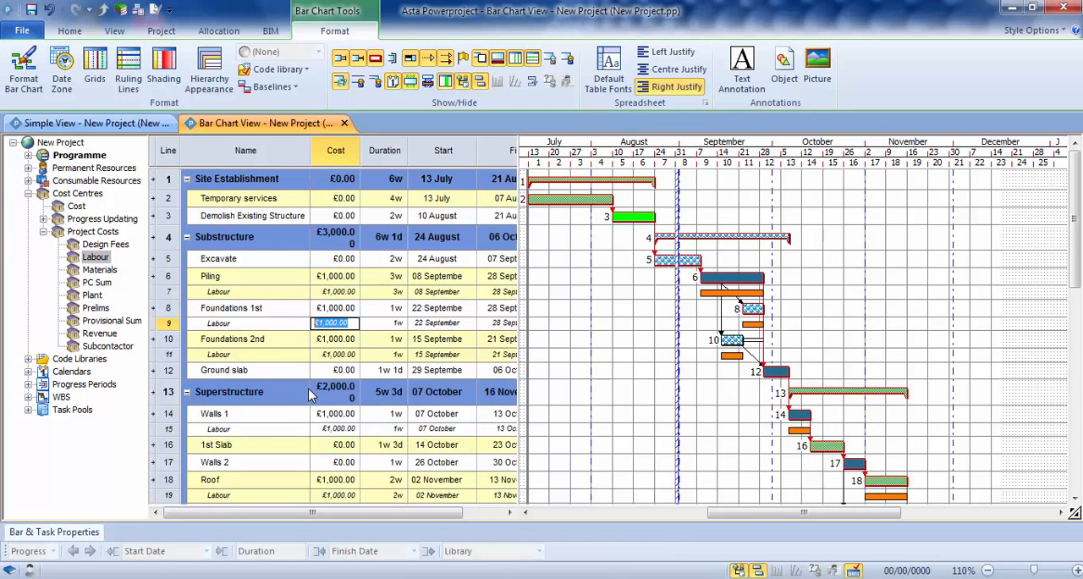
type("2000")
key("Return")
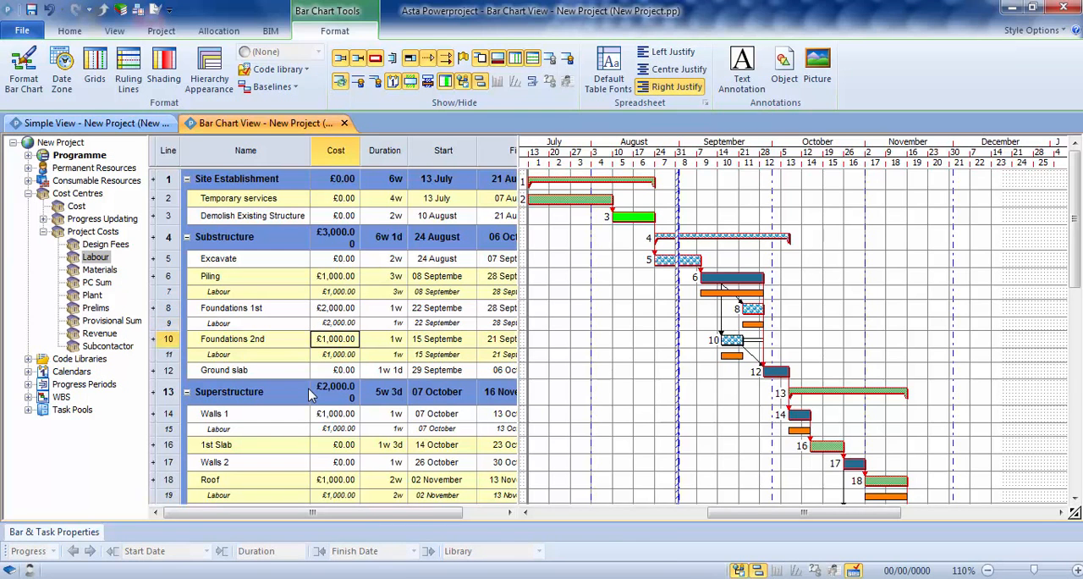
left_click(347, 354)
left_click_drag(355, 353, 293, 366)
type("1200")
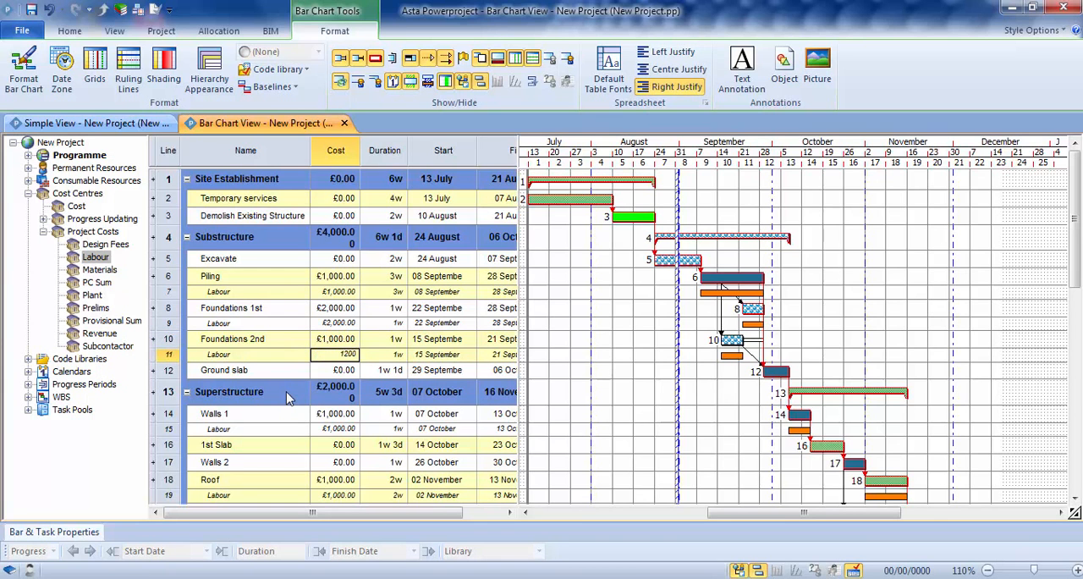
key("Return")
Step: Set the Labour allocation cost of the Roof task to £750
left_click(343, 497)
left_click_drag(352, 495, 319, 494)
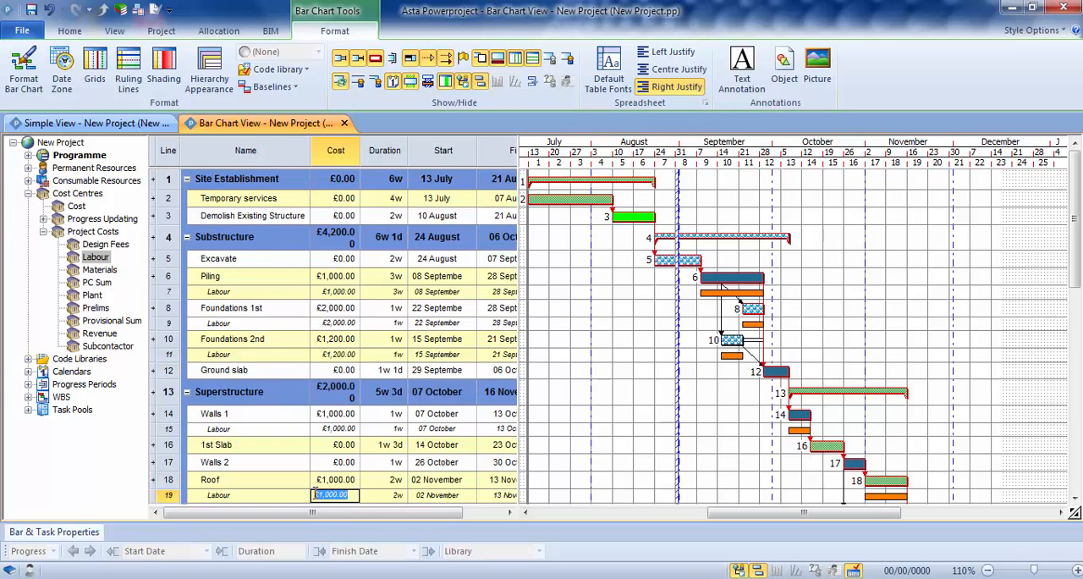
type("750")
key("Return")
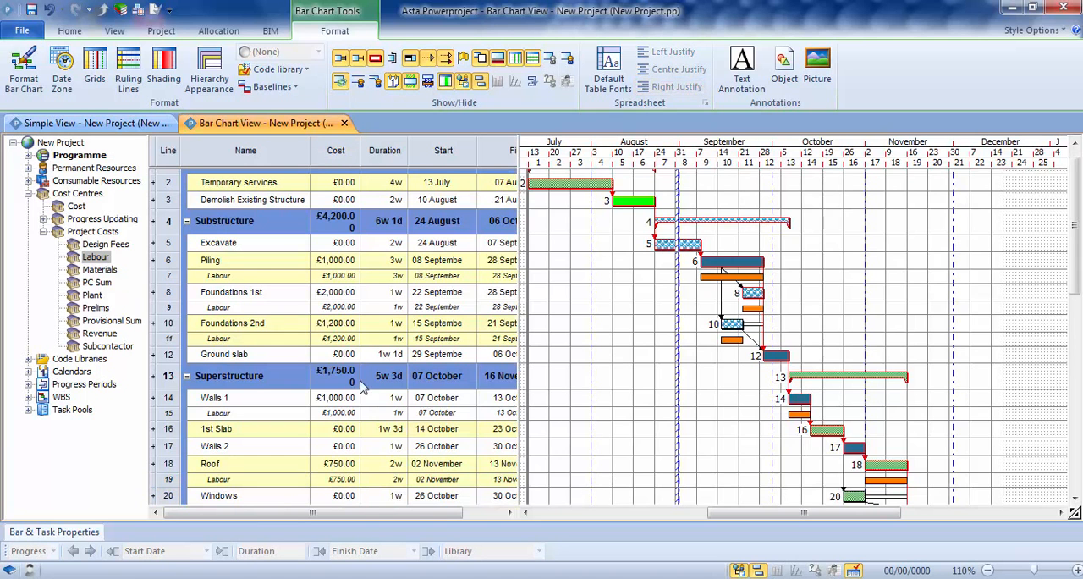
Step: Open a new histogram below the bar chart and enlarge its pane and graph row to about half the view
left_click(1075, 142)
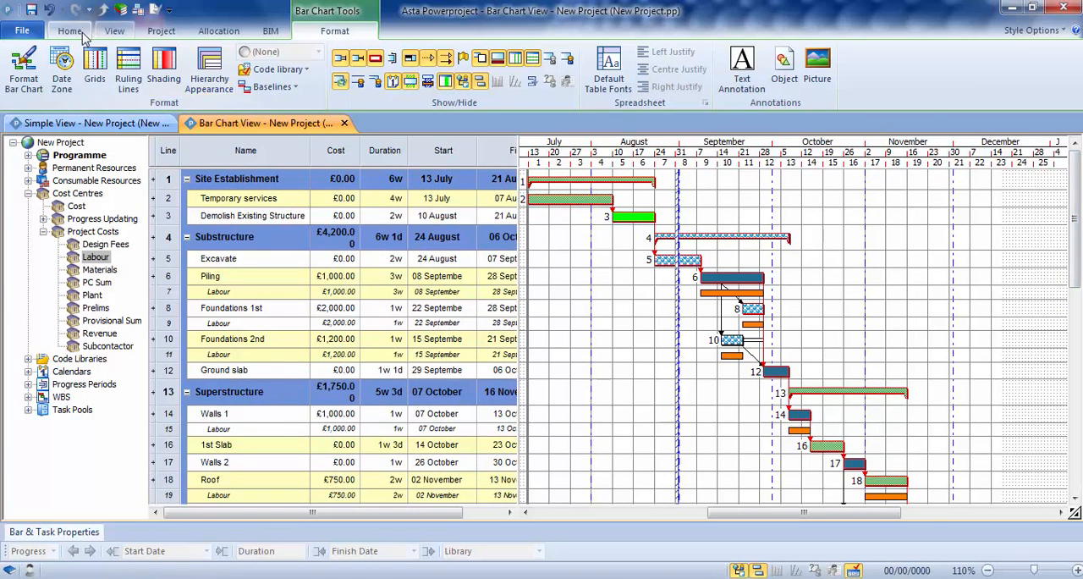
left_click(115, 32)
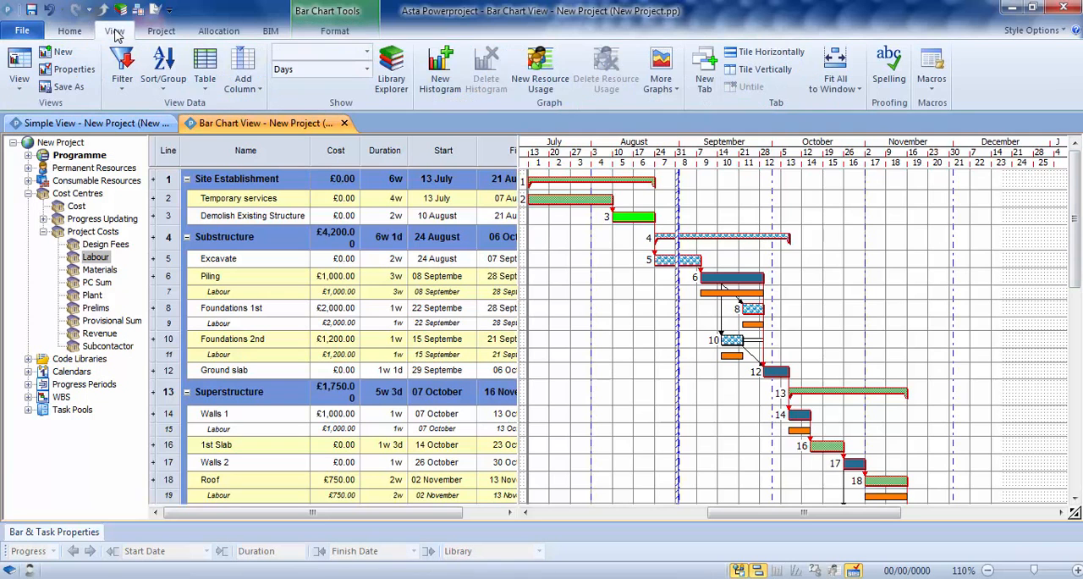
left_click(440, 72)
left_click_drag(534, 444, 534, 302)
left_click_drag(487, 362, 484, 481)
Step: Plot the Labour cost centre from Project Costs in the histogram using the Total Cost report
left_click(142, 312)
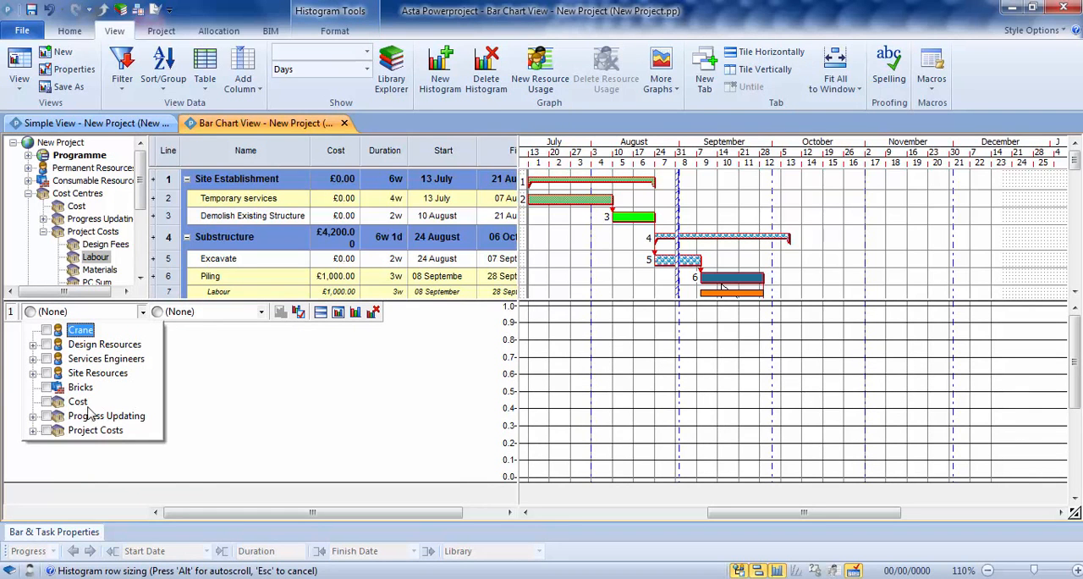
left_click(32, 431)
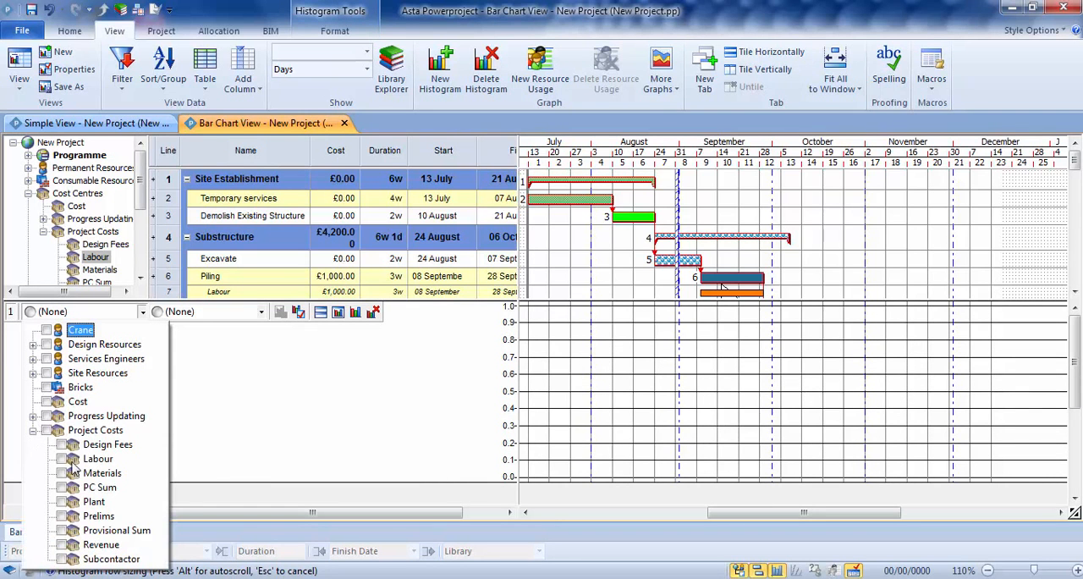
left_click(242, 333)
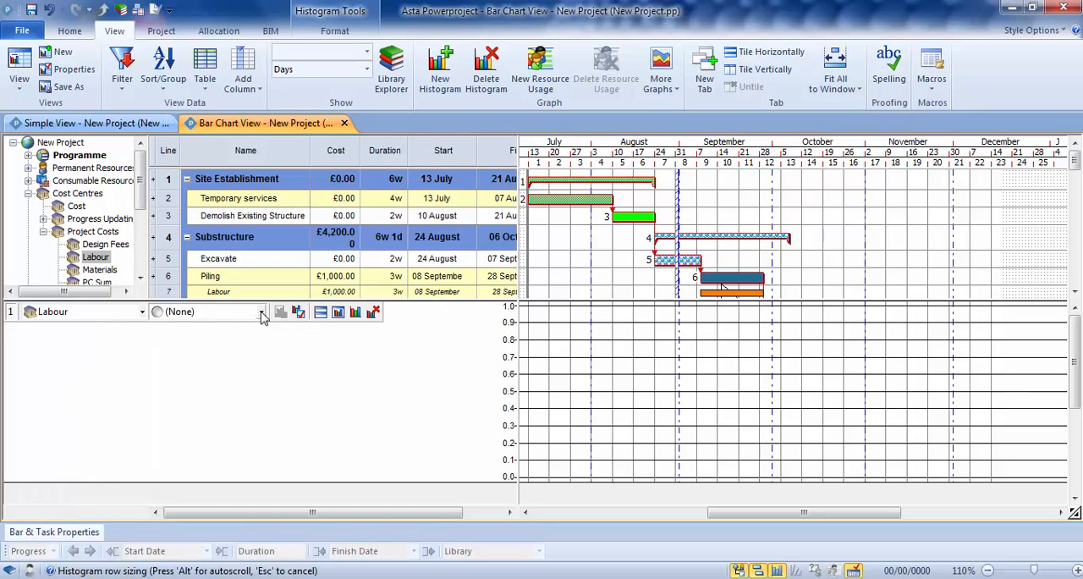
left_click(263, 314)
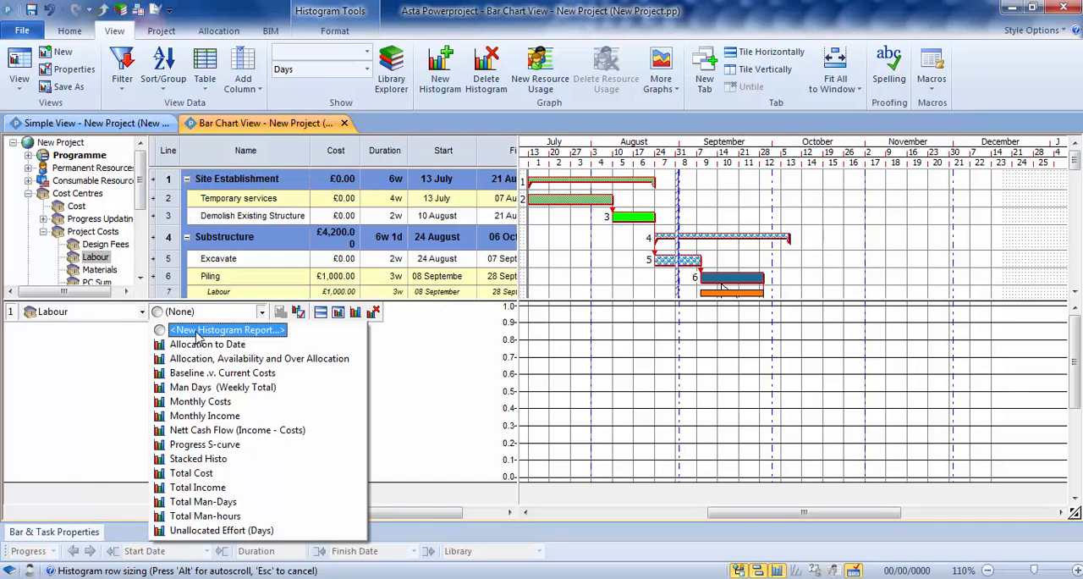
left_click(194, 474)
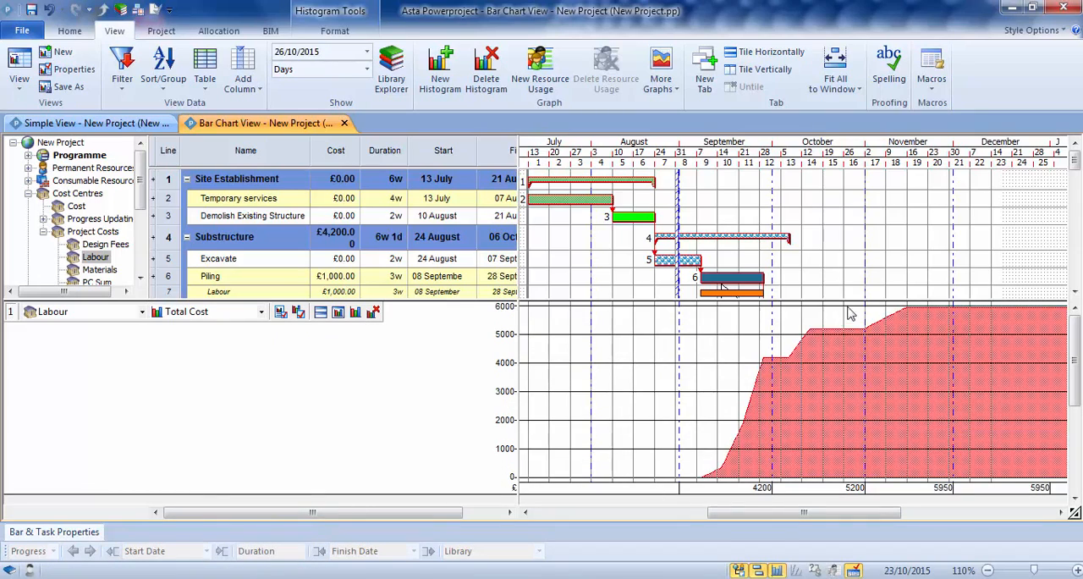
left_click_drag(741, 512, 791, 514)
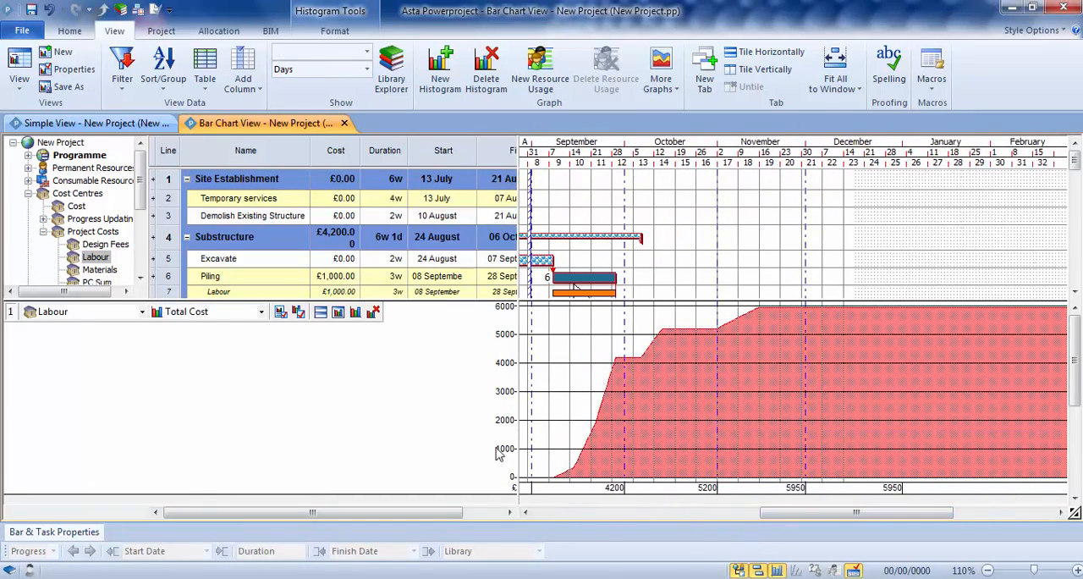